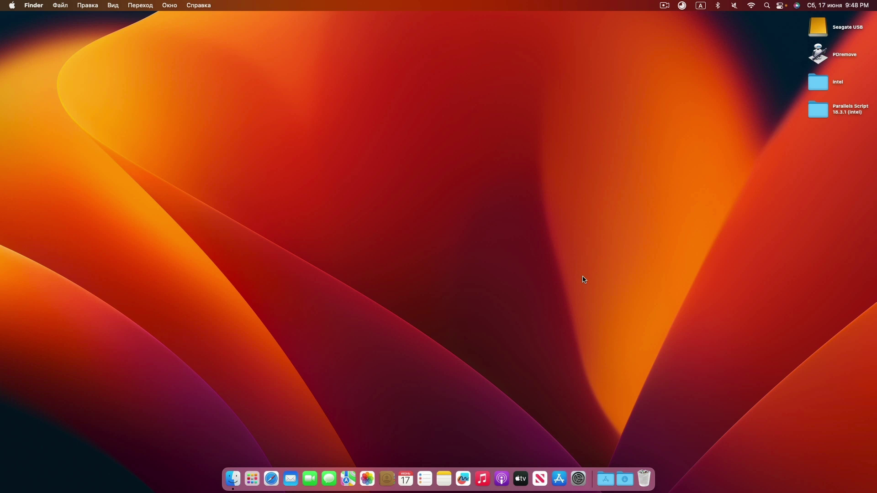
Look through the files in the desktop folder Parallels Script 18.3.1 (intel) and close its window.
click(827, 111)
double_click(826, 111)
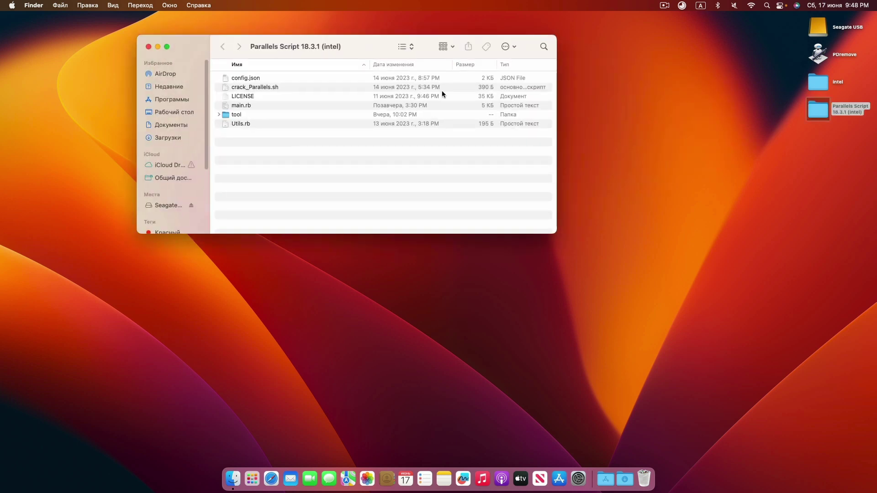
click(148, 47)
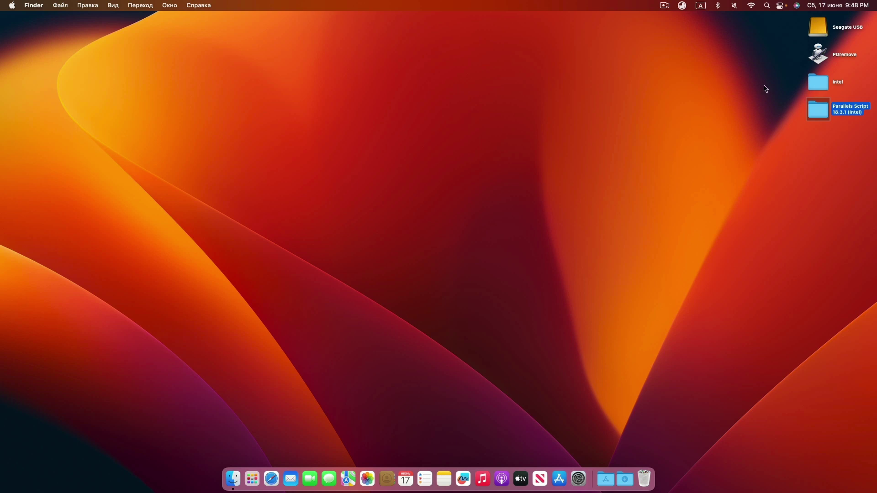
Preview the 5.51.36 PM and 5.51.55 PM screenshots in the Mac subfolder of the desktop folder intel.
double_click(818, 83)
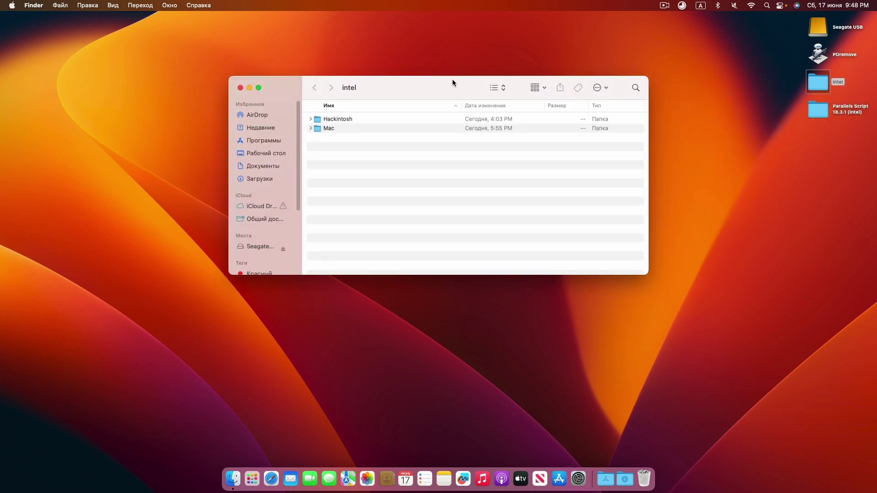
double_click(348, 127)
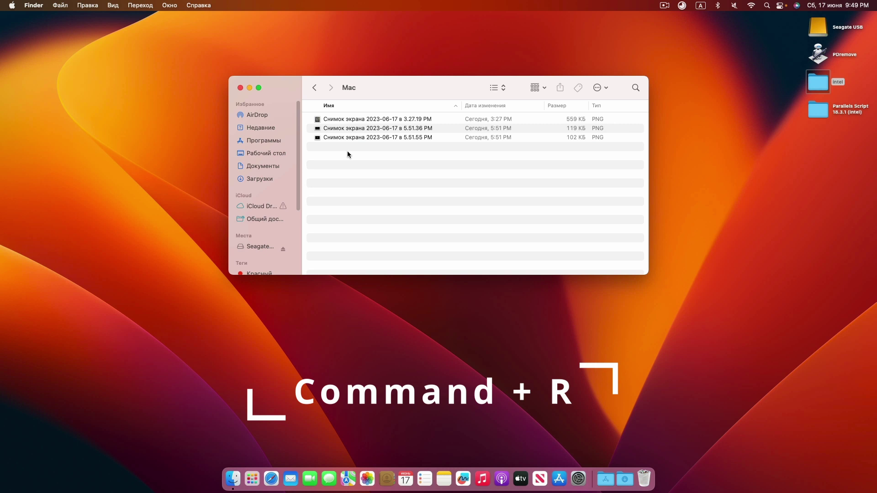
click(370, 128)
key(space)
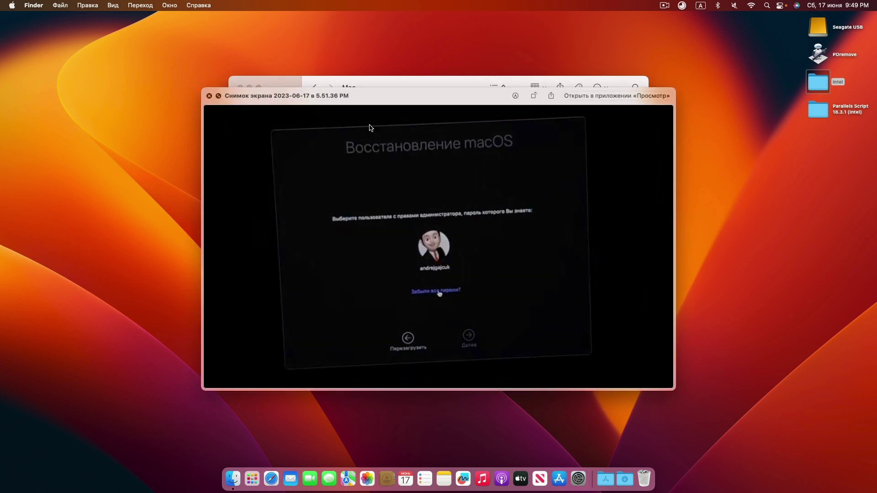
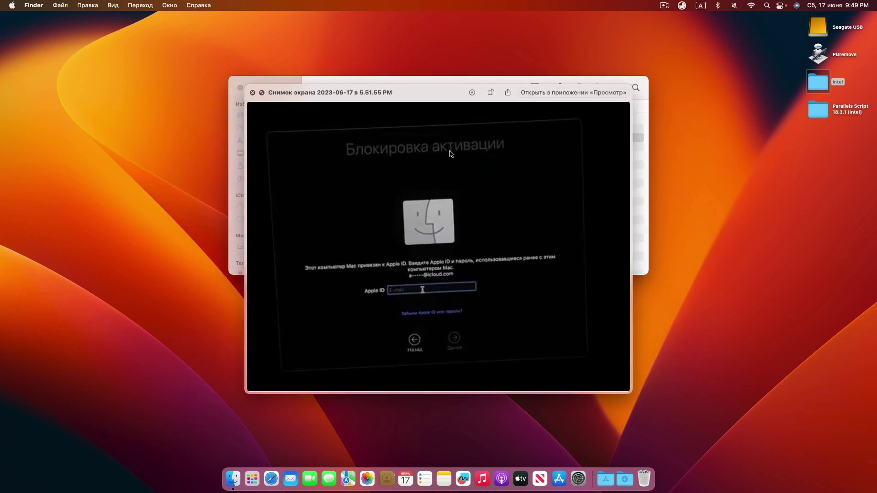
key(space)
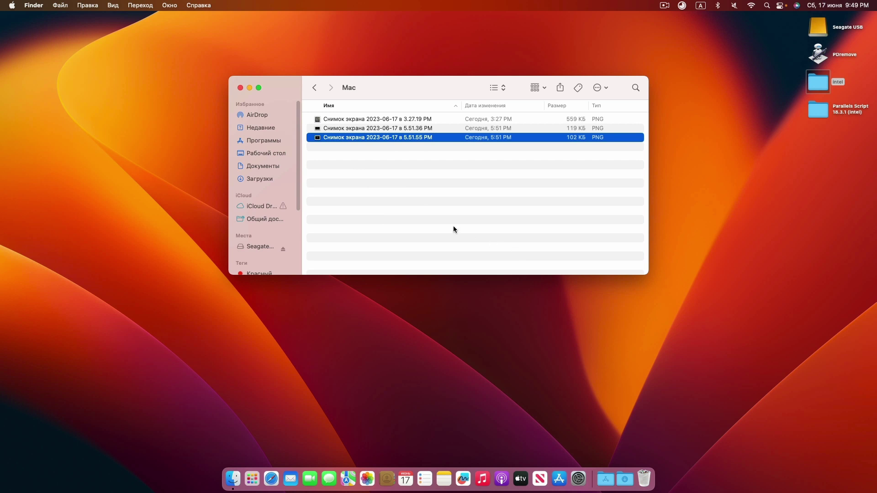
Preview the 3.27.19 PM screenshot of the startup security settings in the Mac folder.
click(411, 119)
key(space)
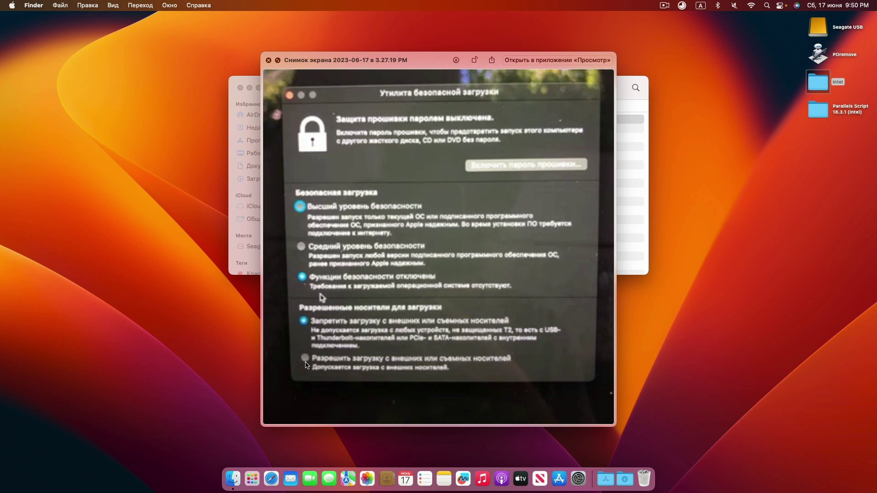
key(space)
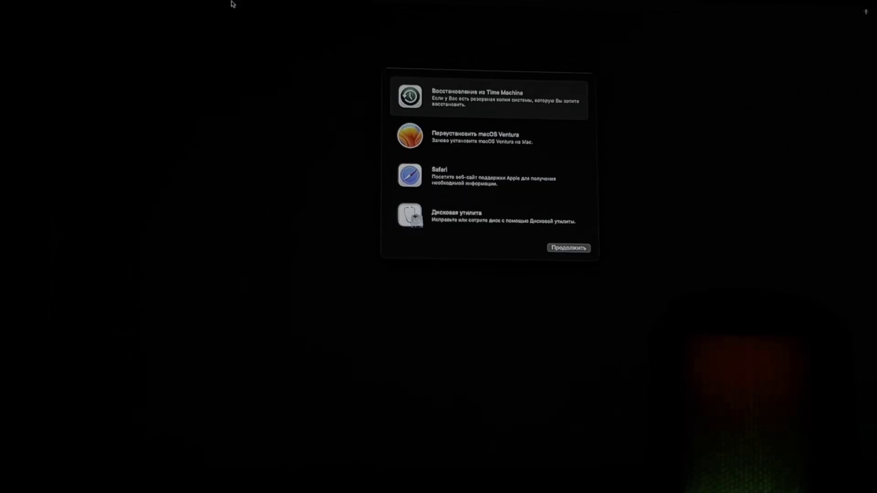
Open Terminal in macOS Recovery and reposition its window.
click(232, 1)
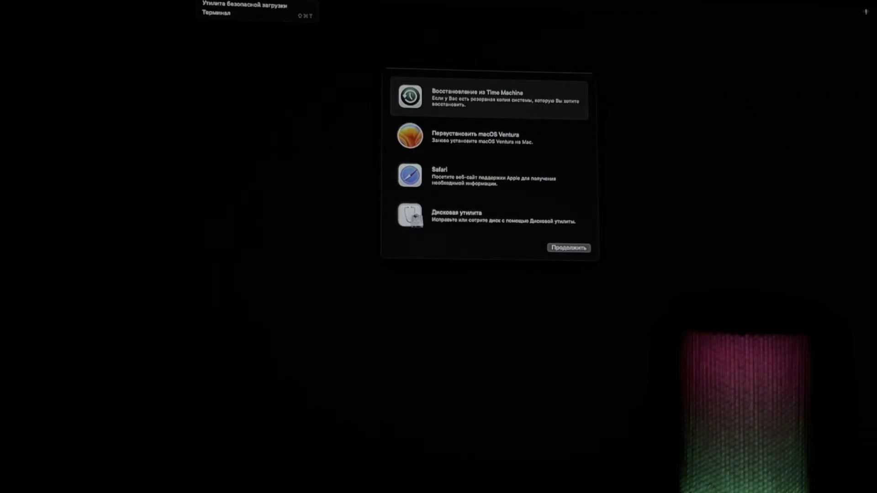
click(231, 14)
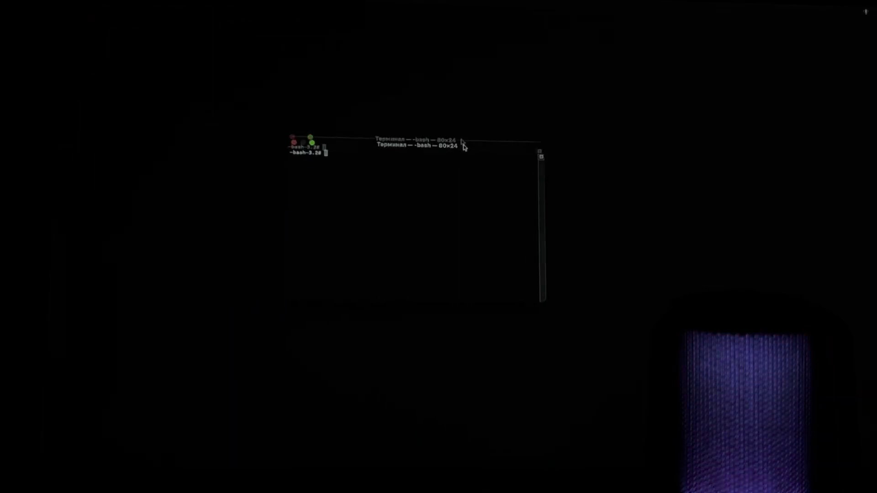
drag(463, 146, 486, 122)
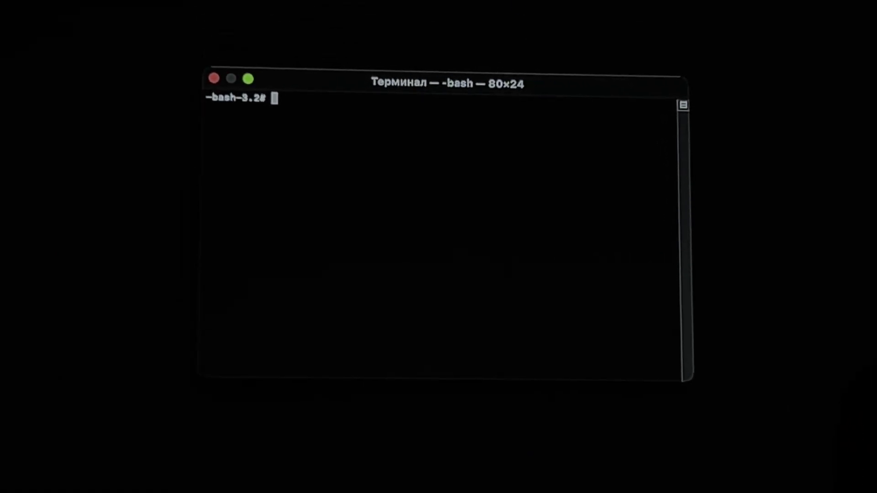
Disable System Integrity Protection by running the command csrutil disable in the recovery Terminal.
text(cs)
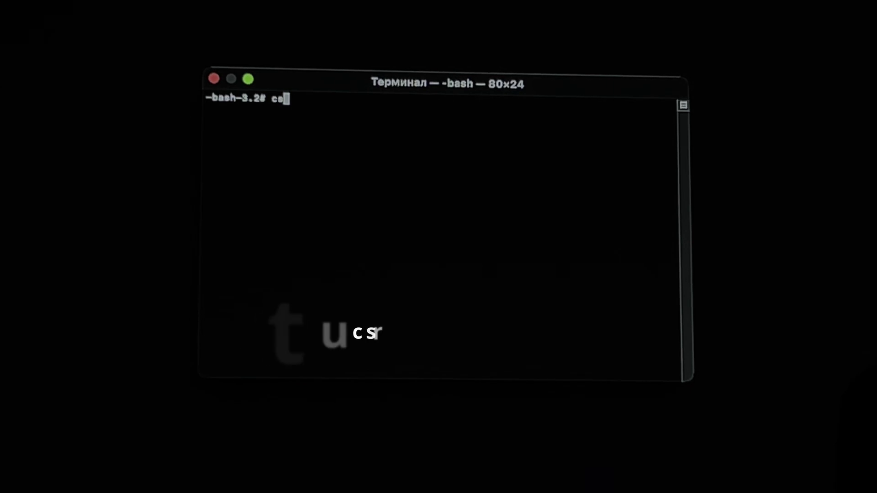
text(ruti)
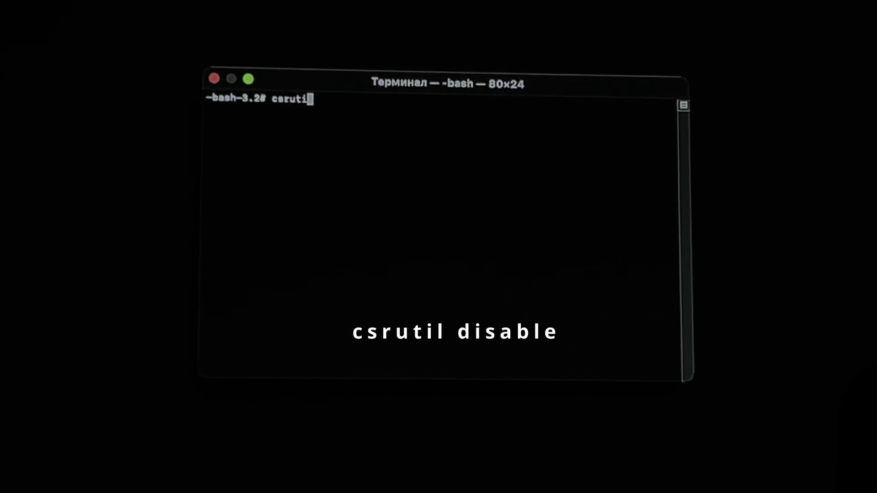
text(l)
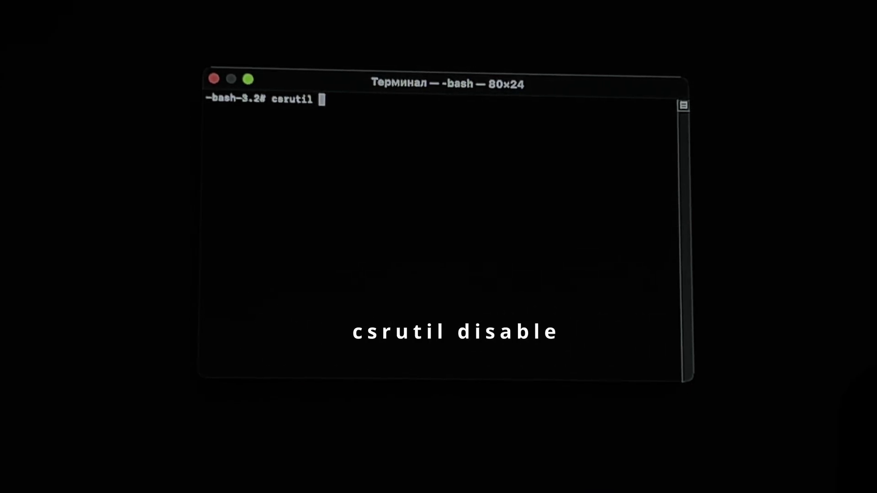
text( disa)
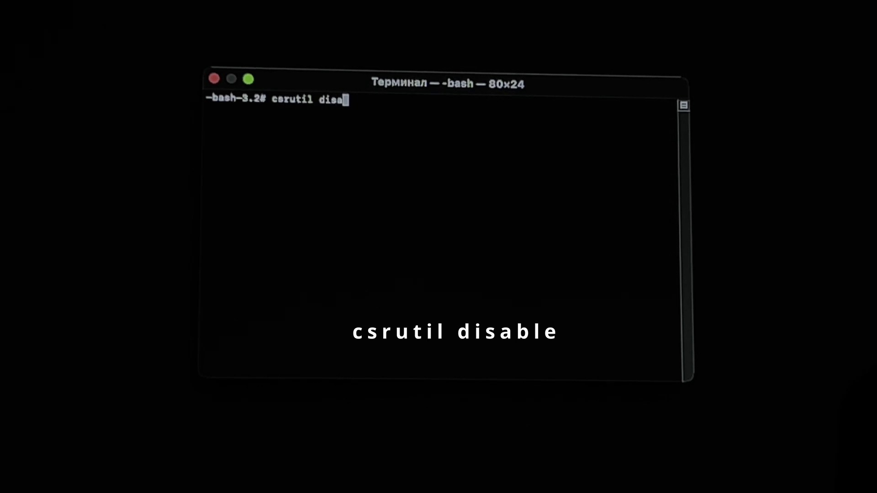
text(ble)
key(Return)
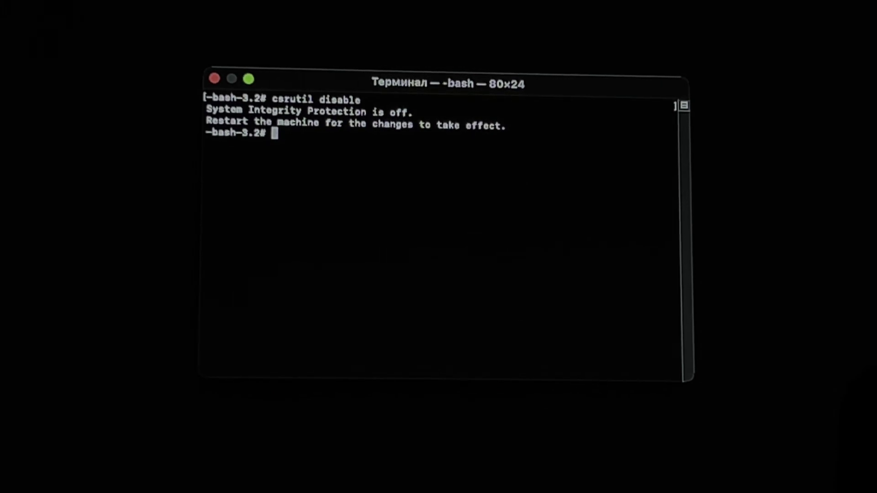
Disable the authenticated root by running the command csrutil authenticated-root disable.
text(csrutil)
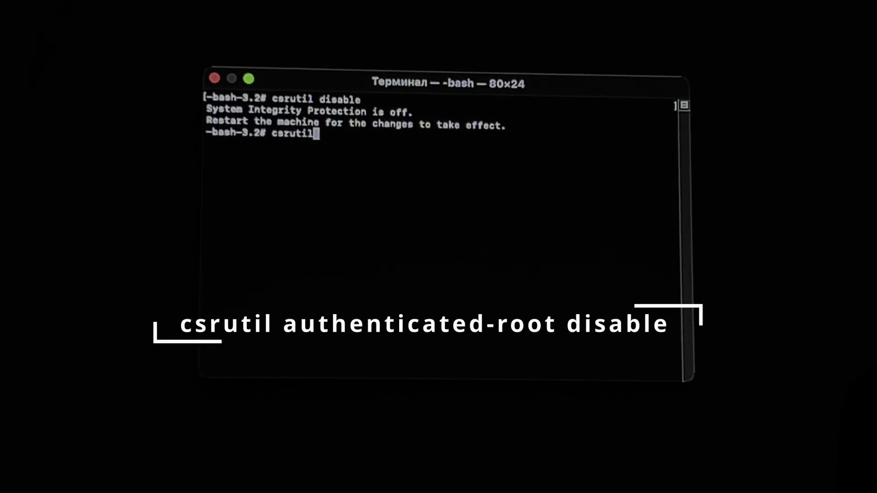
text( authe)
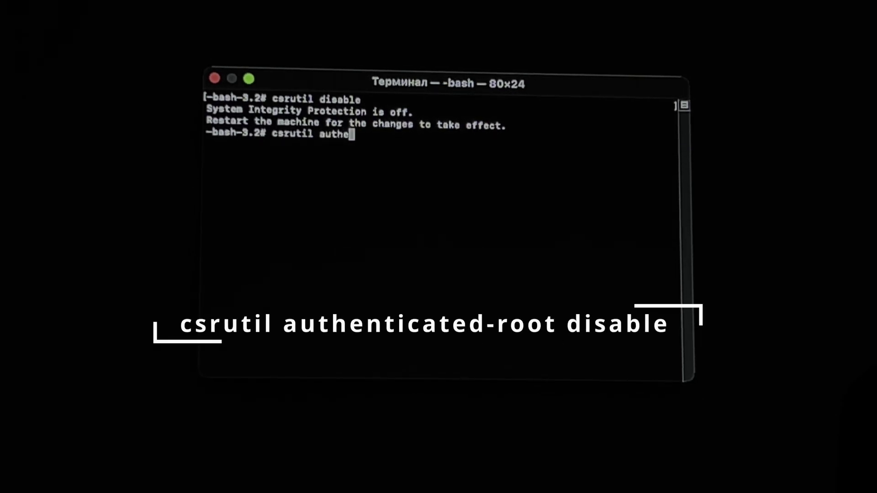
text(nti)
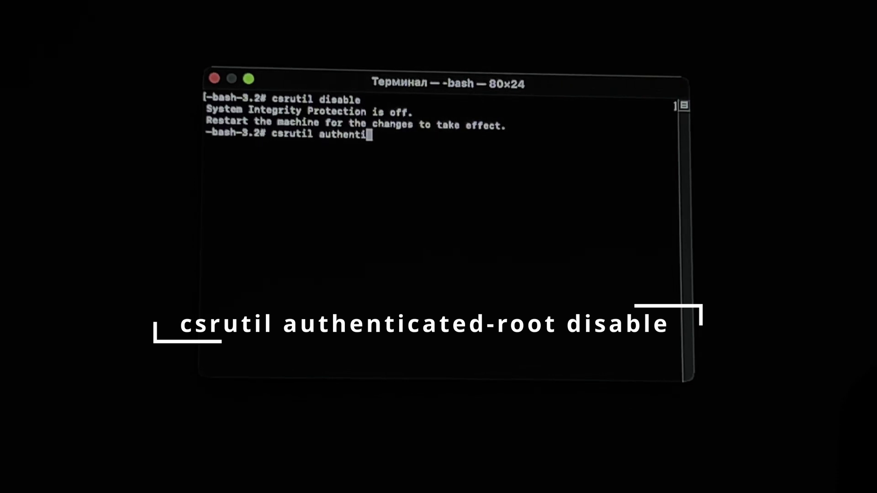
text(cated)
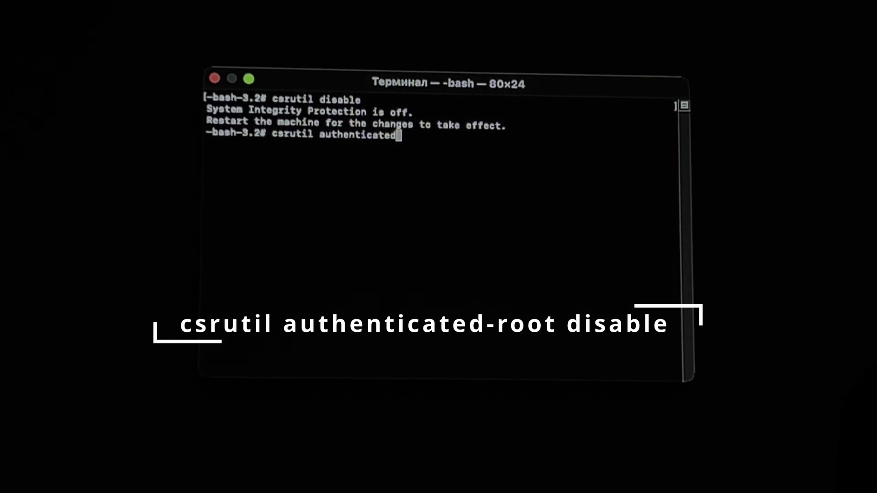
text(-root disable)
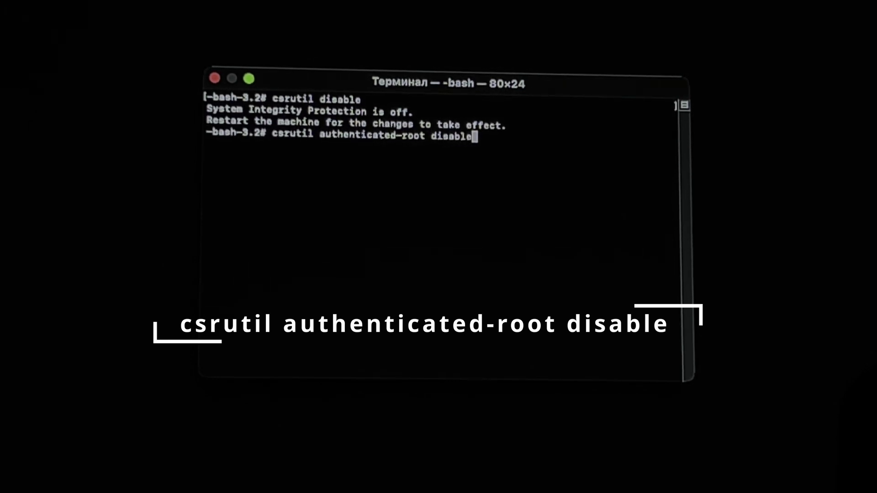
key(Return)
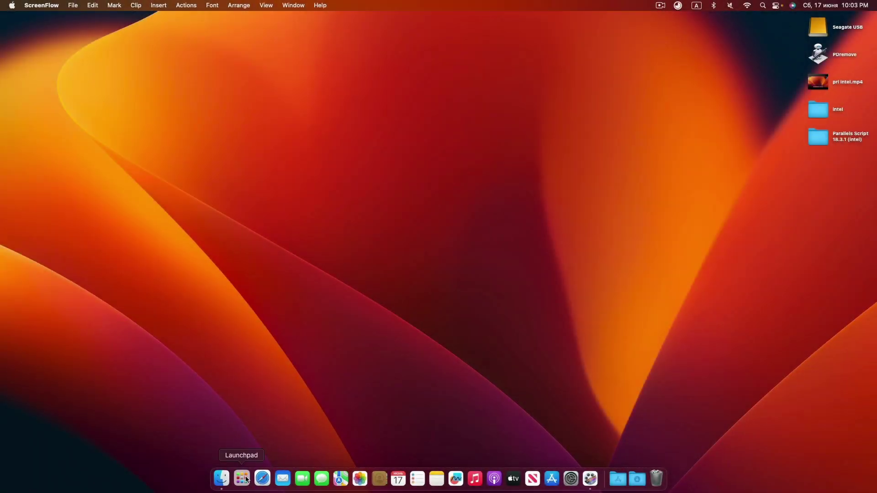
Open Terminal from Launchpad and check System Integrity Protection with the command csrutil status.
click(242, 479)
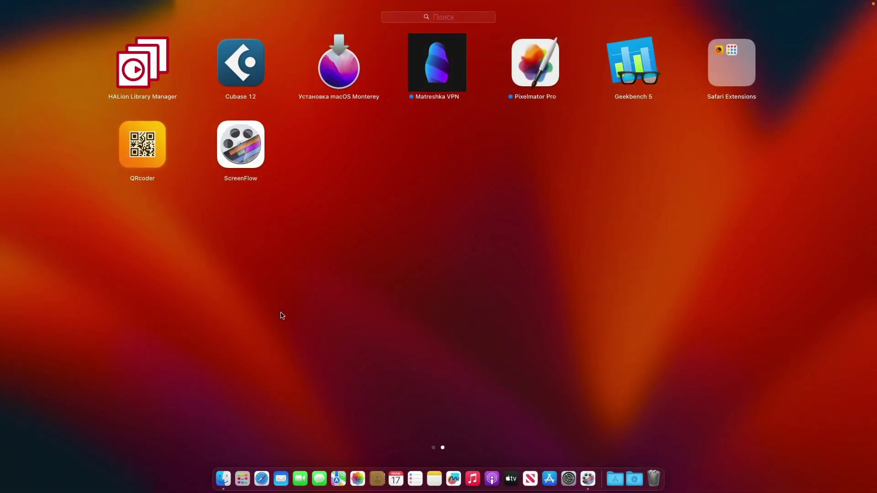
click(732, 59)
click(727, 157)
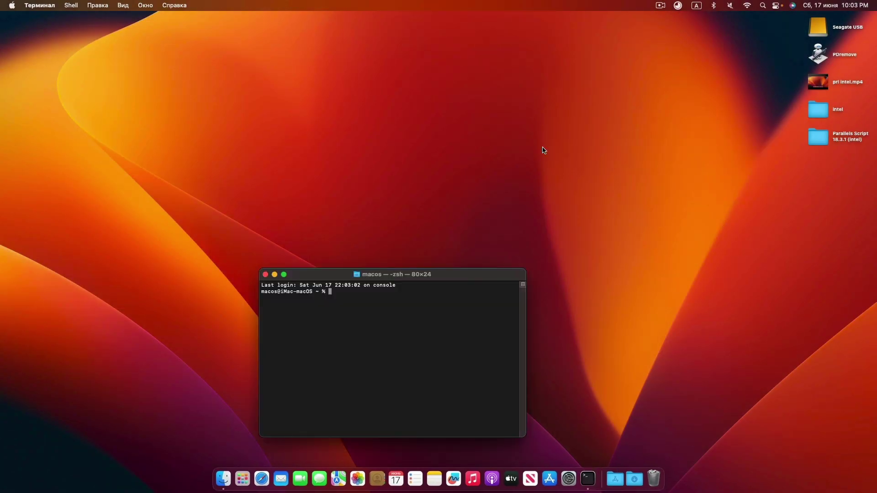
text(csrutil)
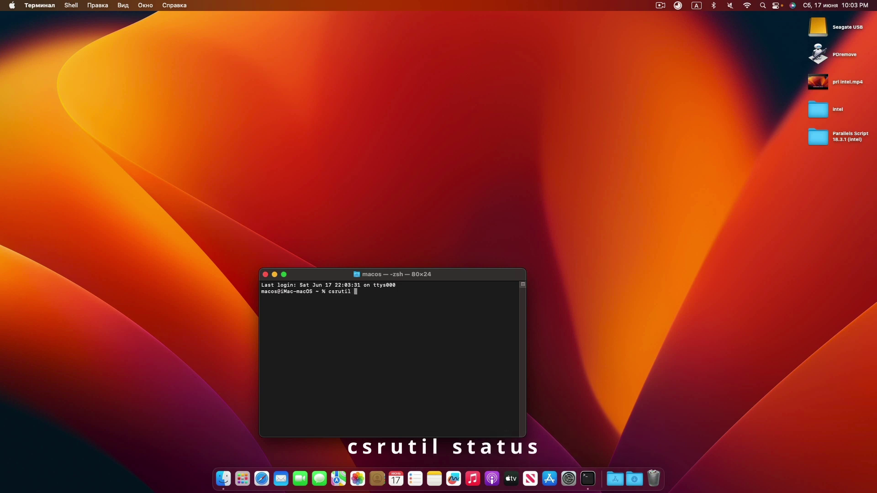
text( status)
key(Return)
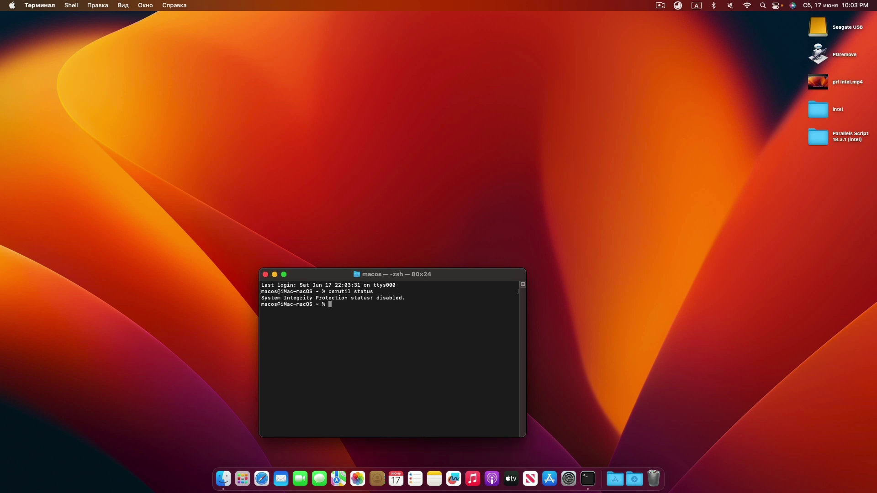
Check the authenticated root setting with the command csrutil authenticated-root status.
text(csrutil)
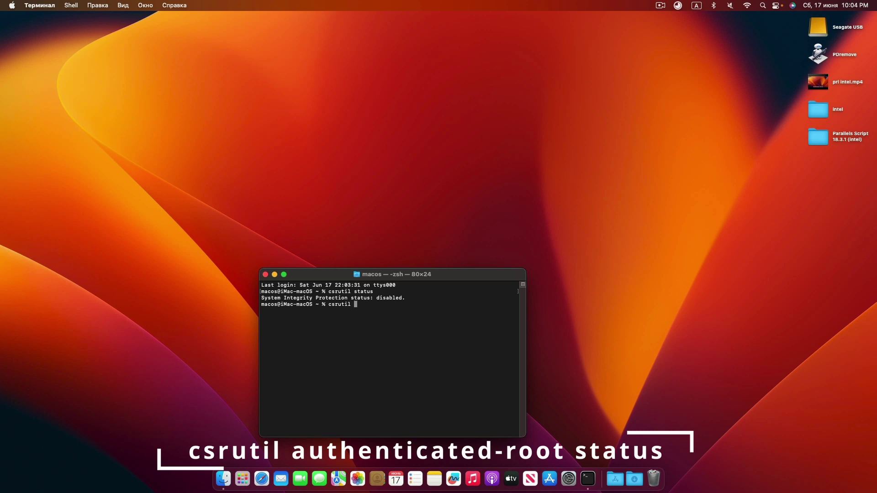
text( authenticated)
text(-root status)
key(Return)
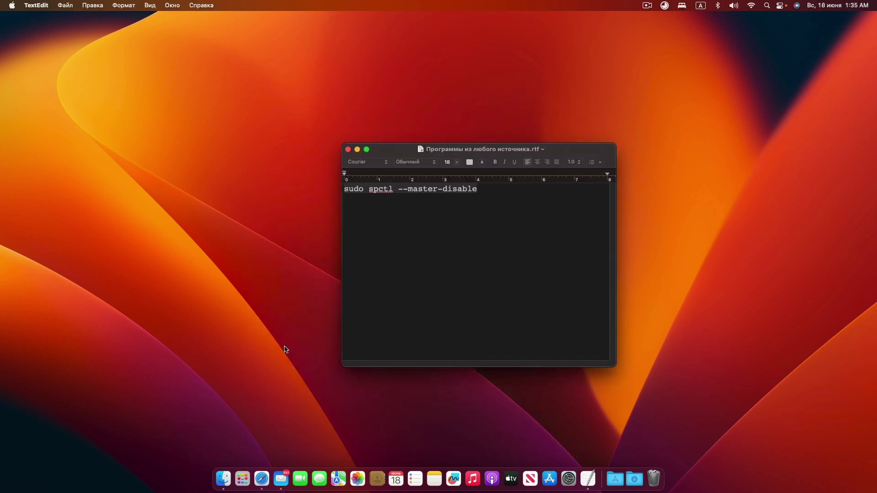
Launch Terminal from the Другие group of apps in Launchpad.
click(242, 479)
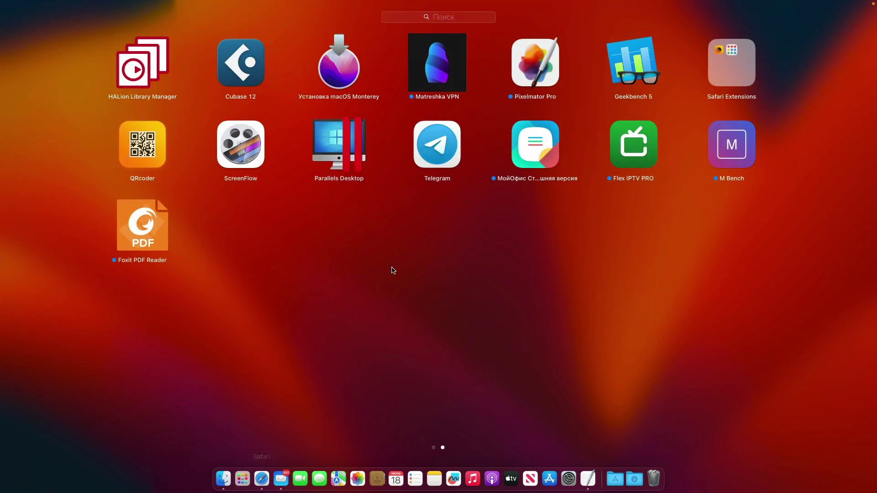
scroll(391, 256, up, 3)
click(237, 381)
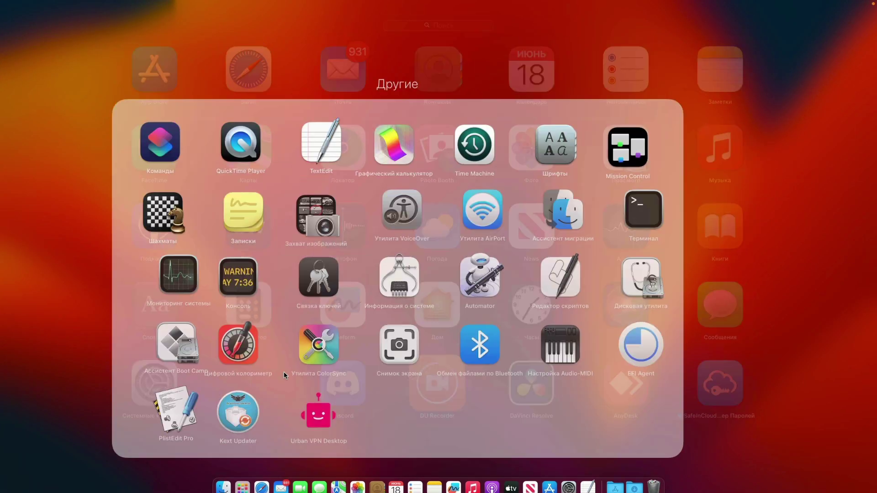
click(732, 160)
Switch to TextEdit and copy the command sudo spctl --master-disable from Программы из любого источника.rtf.
drag(511, 189, 287, 190)
key(super+c)
right_click(415, 191)
click(438, 244)
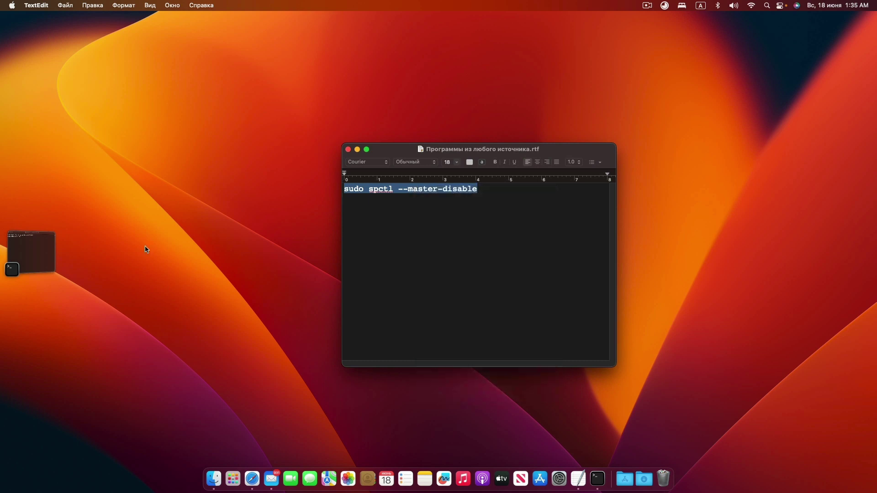
Switch to Terminal, paste and run sudo spctl --master-disable, and authorize it with the account password.
click(50, 252)
right_click(352, 315)
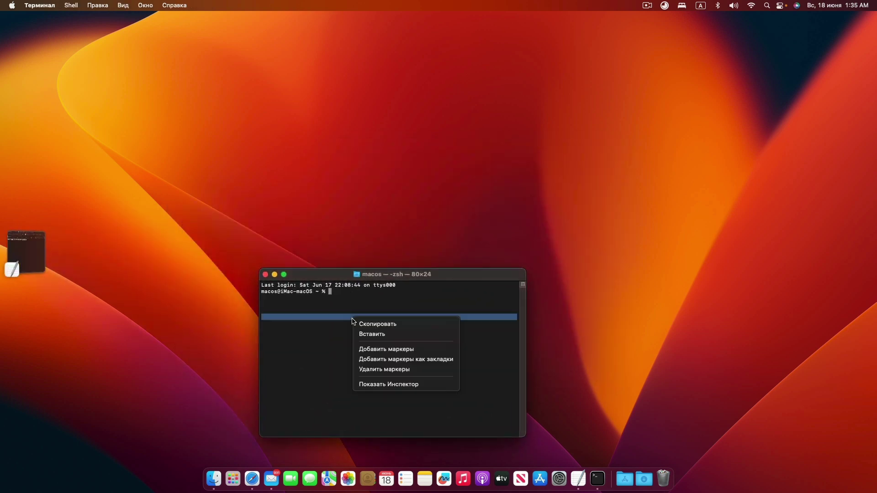
click(375, 334)
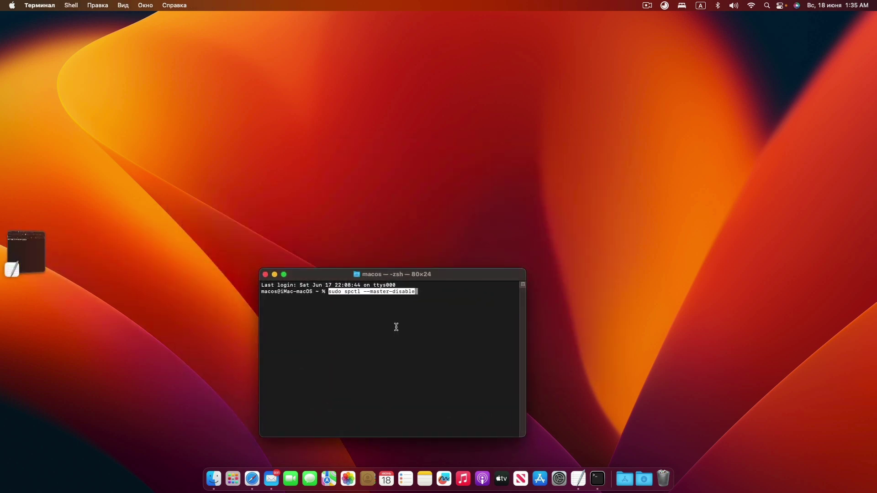
key(Return)
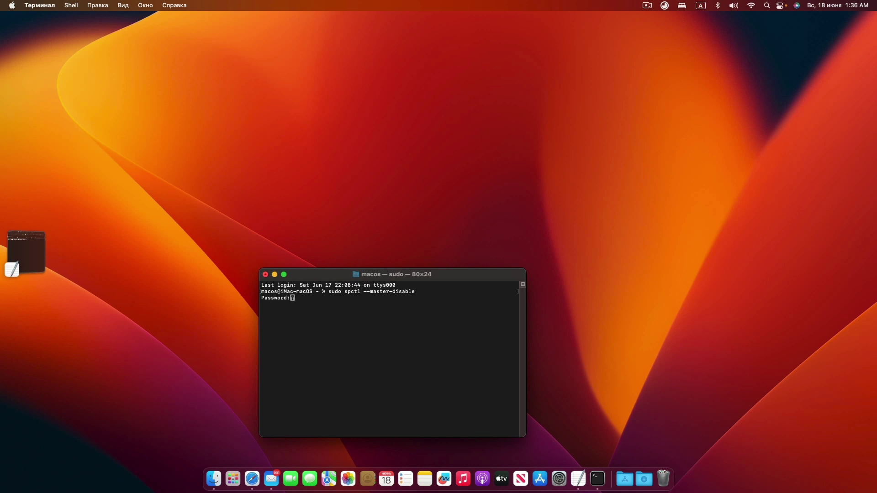
key(Return)
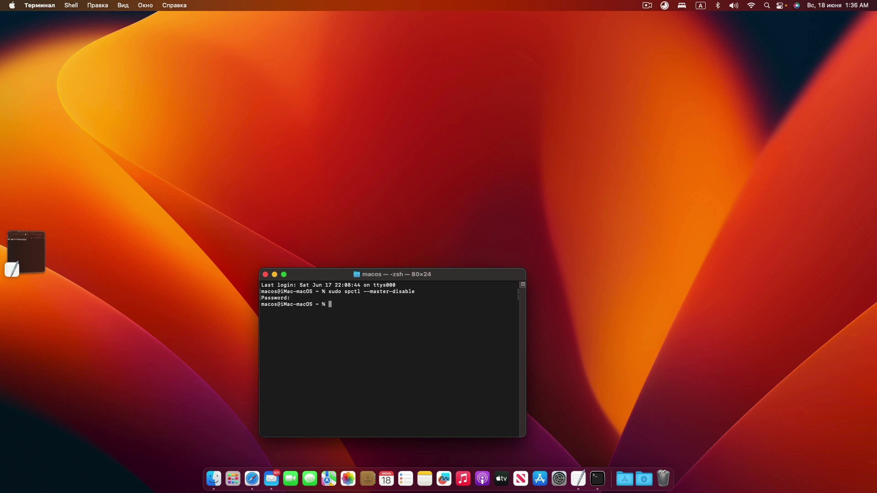
Check in the privacy and security settings which sources apps are allowed from, then quit System Settings.
click(559, 479)
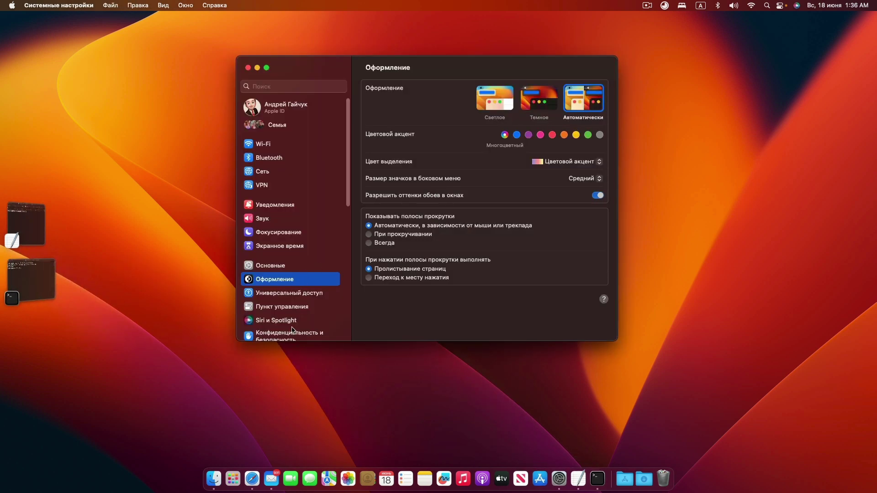
scroll(294, 330, down, 3)
click(295, 279)
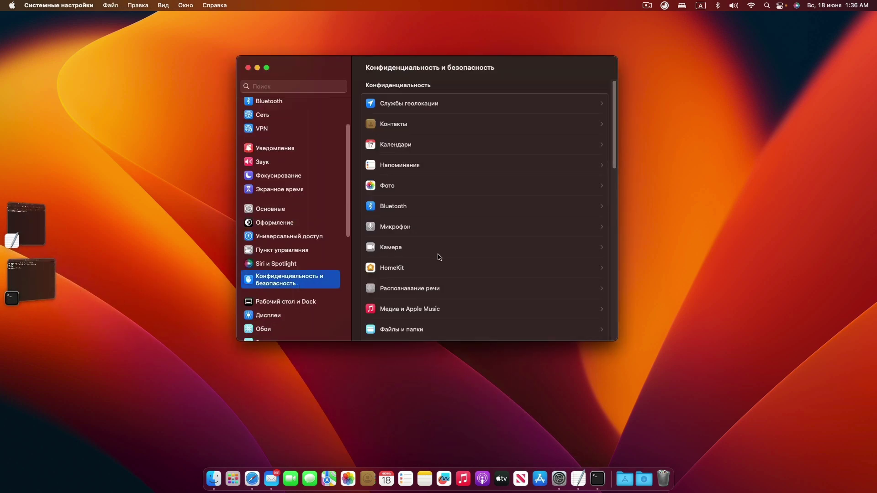
scroll(438, 257, down, 10)
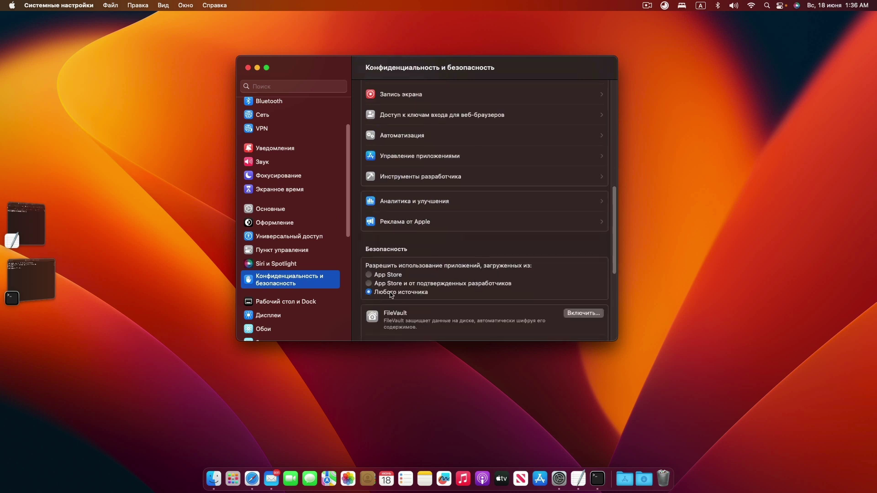
key(cmd+q)
Install Command Line Tools.pkg from the Command_Line_Tools disk image on the desktop, authorizing with the account password, and close the installer.
double_click(842, 109)
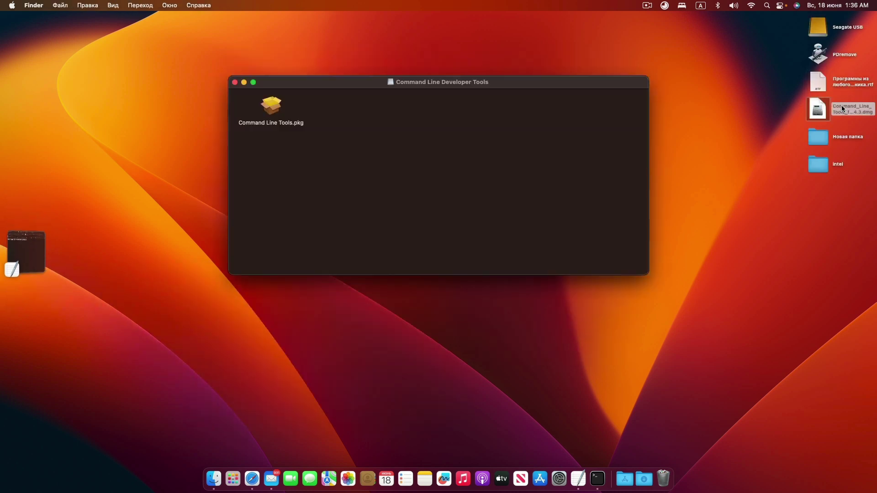
double_click(271, 108)
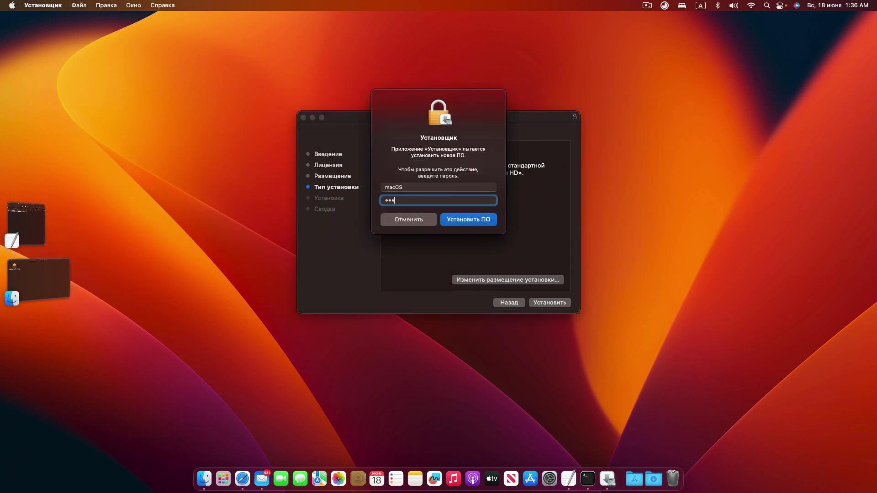
key(Return)
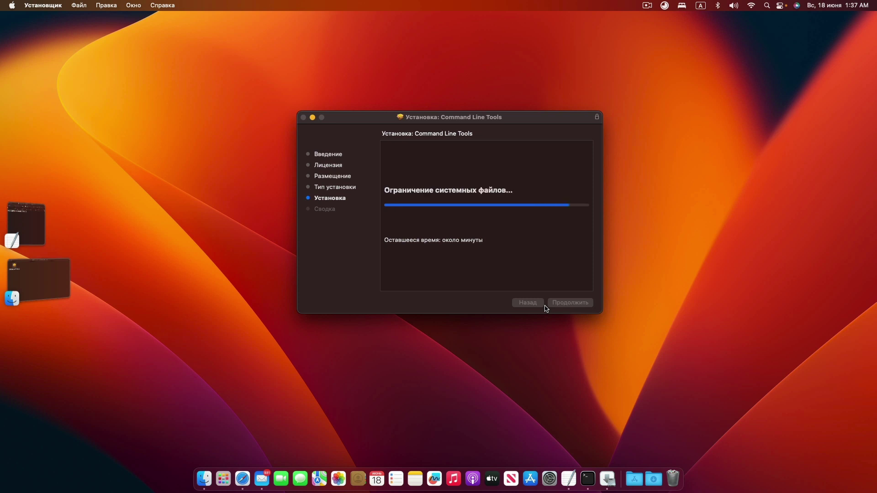
click(576, 303)
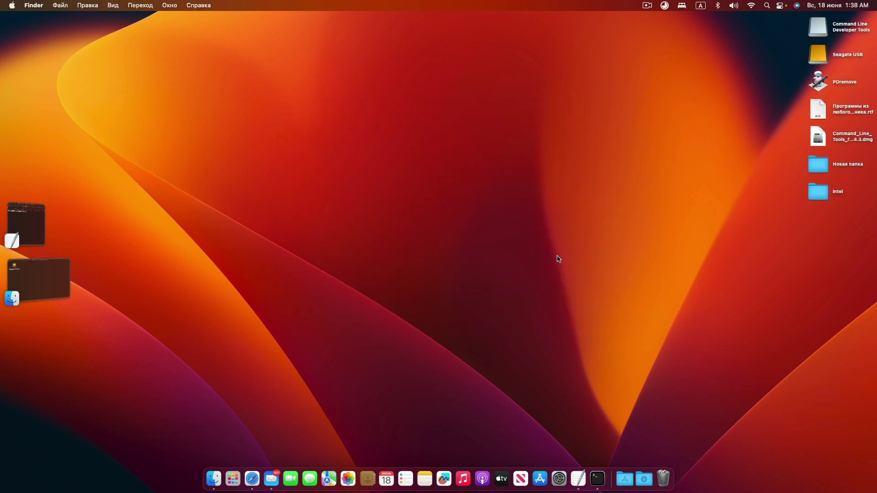
click(607, 280)
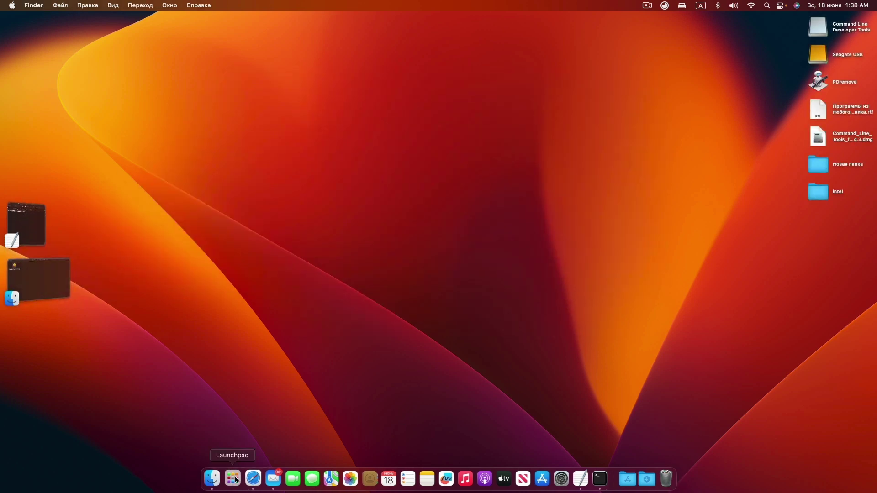
Remove Терминал from the Доступ к диску list in the privacy and security settings, authorizing with the account password.
click(560, 476)
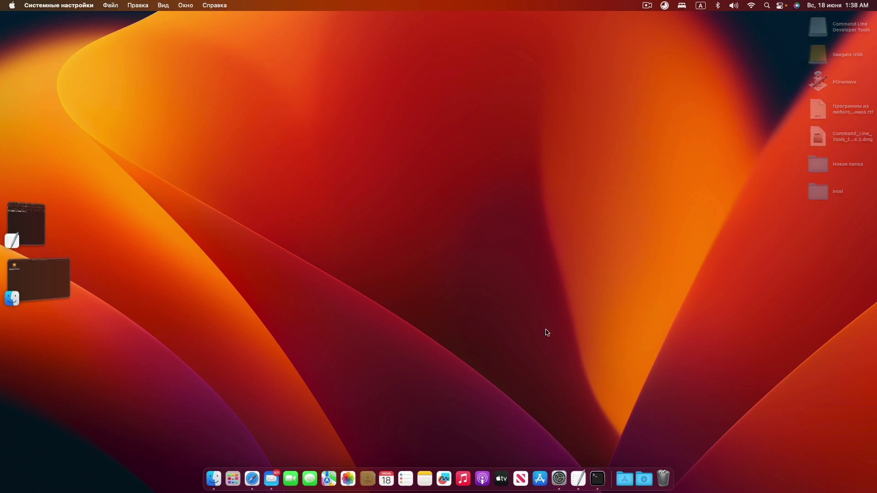
scroll(283, 272, down, 3)
click(283, 272)
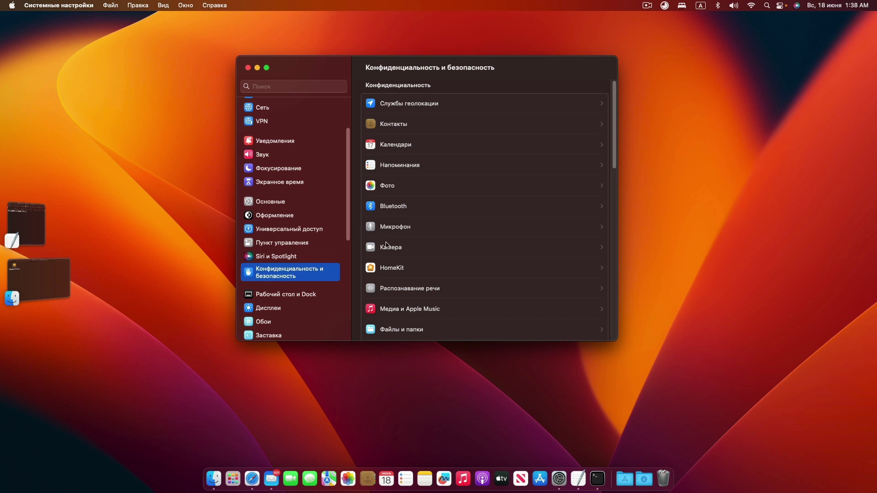
scroll(387, 246, down, 2)
click(450, 303)
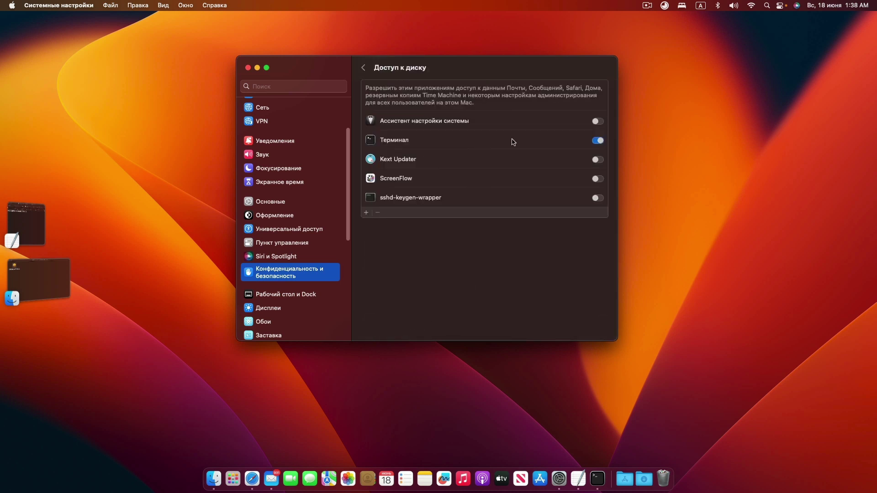
click(429, 142)
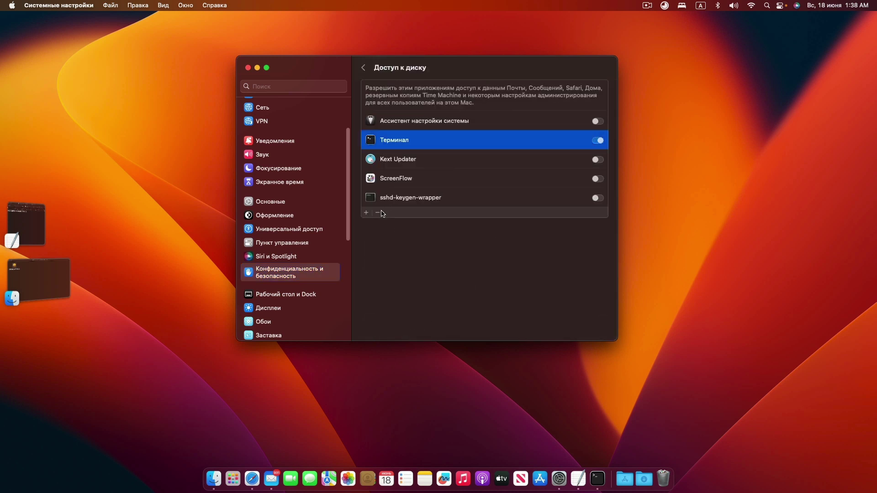
click(379, 213)
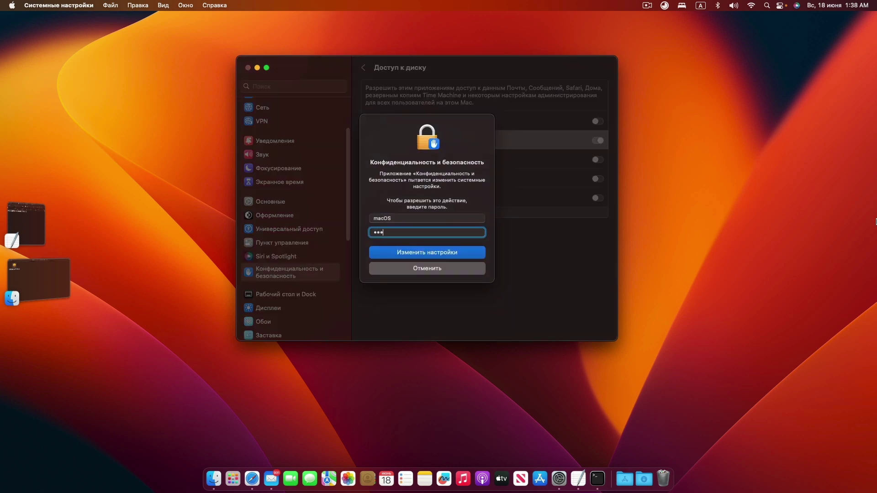
text(•••)
key(Return)
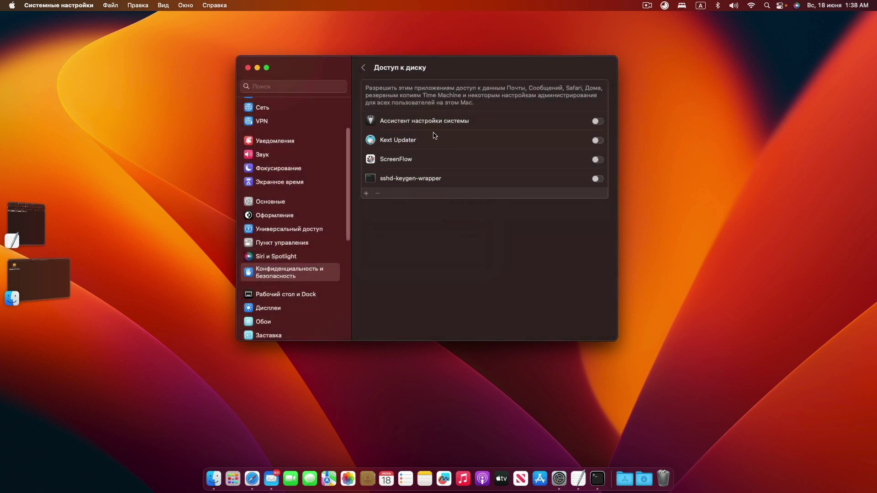
Add Терминал from the Утилиты folder back to the Доступ к диску list and restart it to apply full disk access.
click(367, 195)
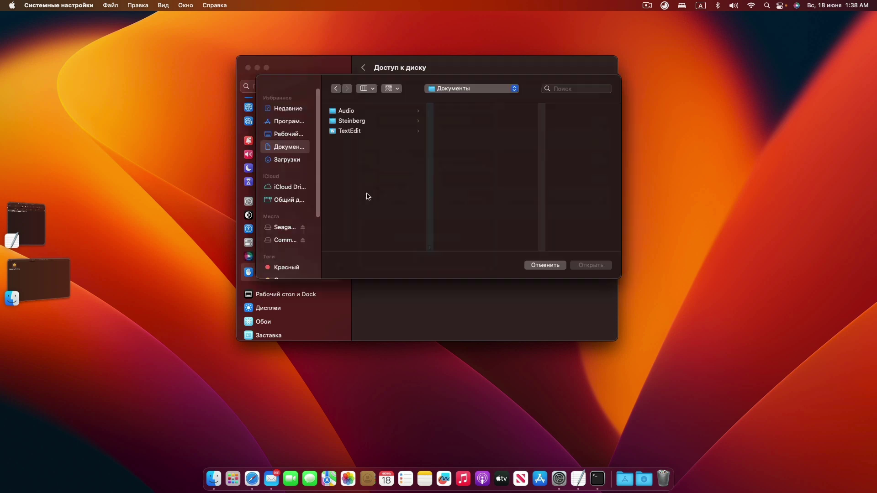
key(super+shift+a)
scroll(361, 197, down, 5)
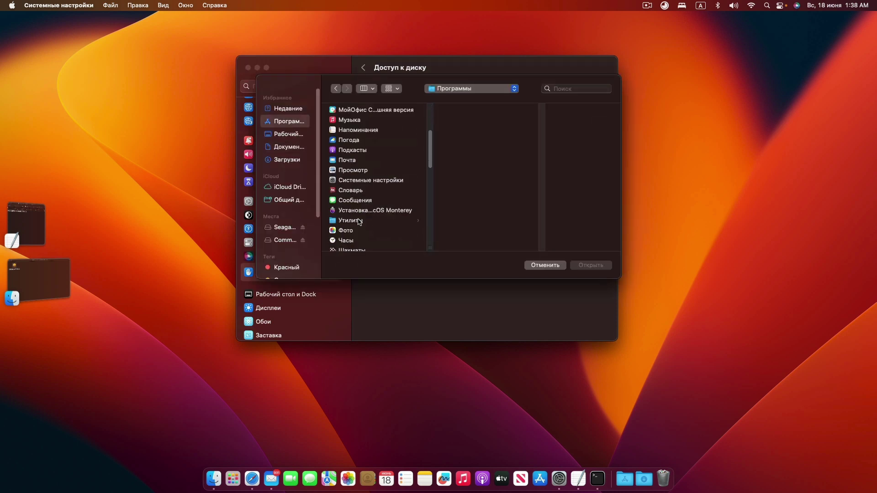
click(359, 222)
scroll(482, 214, down, 1)
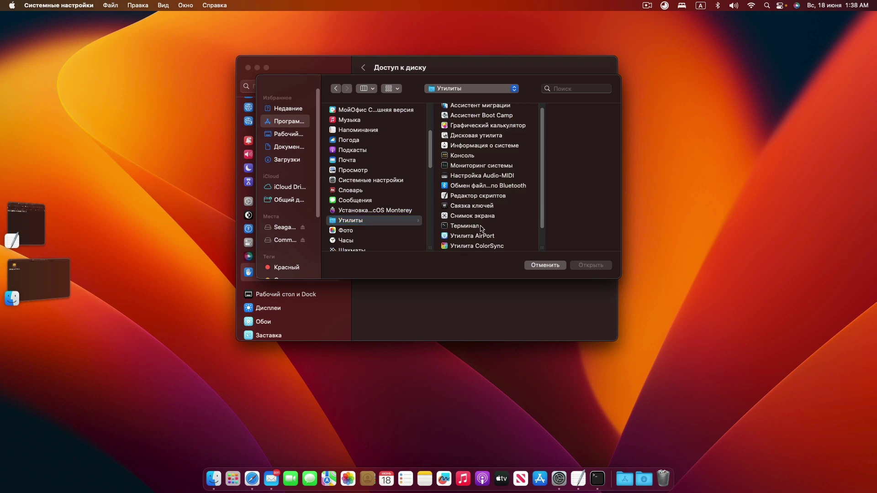
click(481, 227)
click(594, 264)
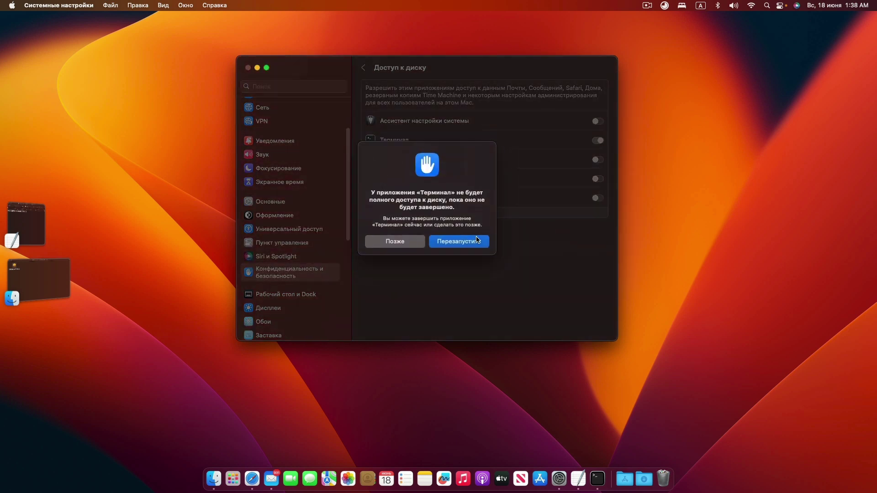
click(470, 242)
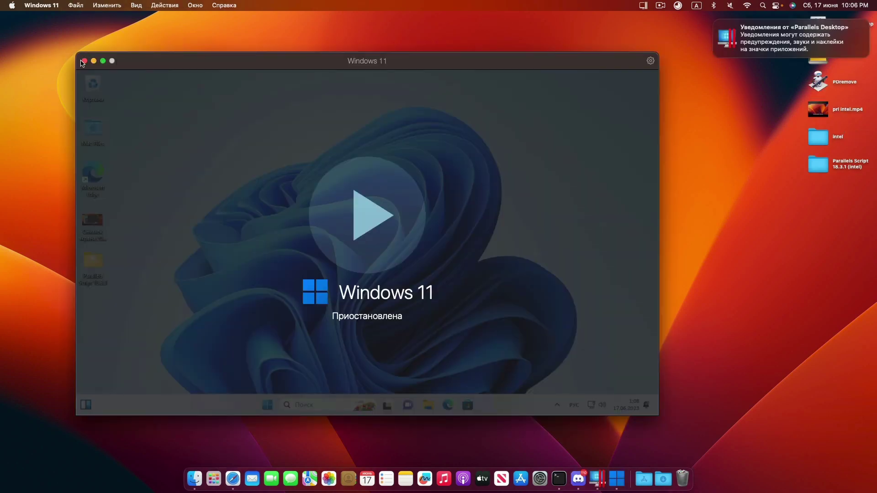
Close the Windows 11 virtual machine window and examine the version and licence information of Parallels Desktop.
click(84, 60)
click(50, 5)
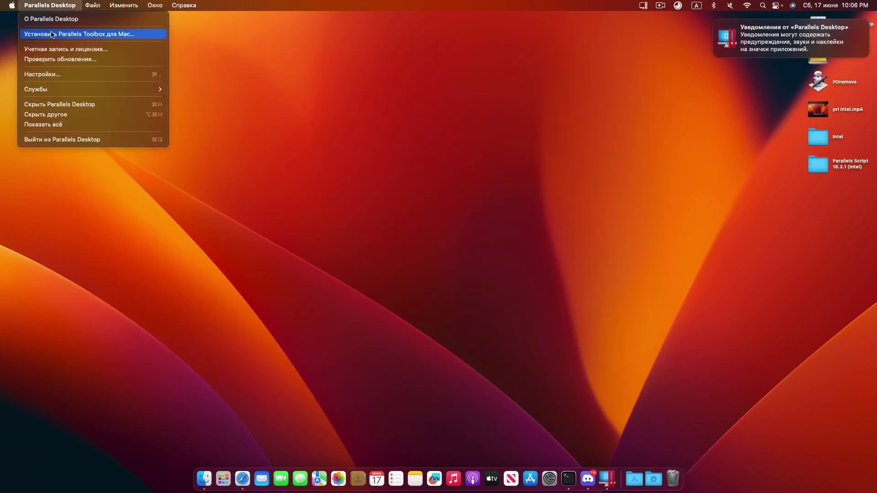
click(41, 16)
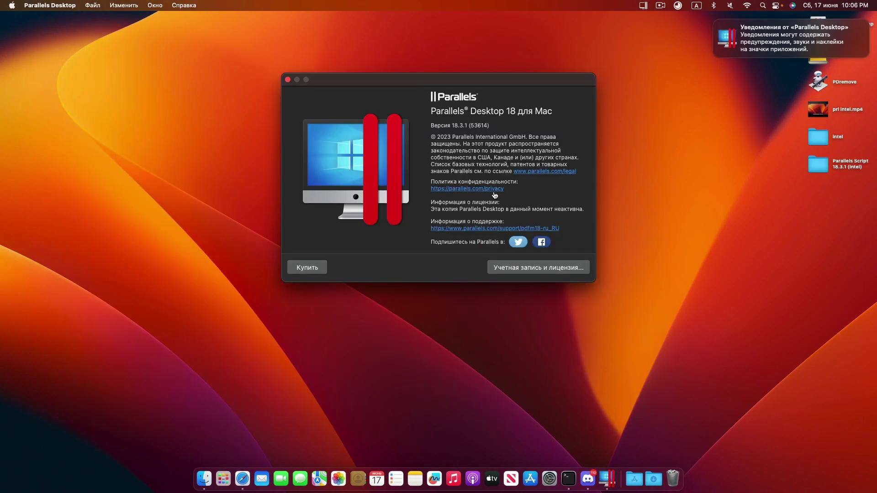
click(314, 271)
click(288, 80)
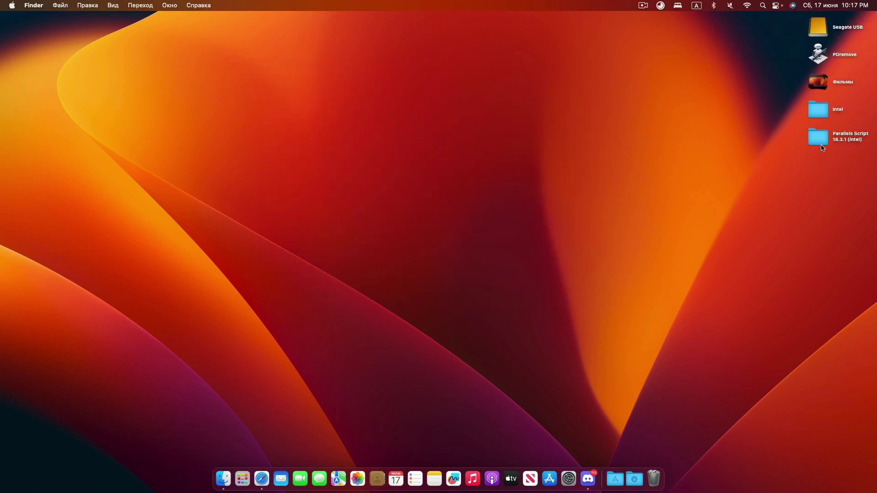
Show the properties of crack_Parallels.sh from the desktop folder Parallels Script 18.3.1 (intel) and place the properties window over the folder.
double_click(819, 137)
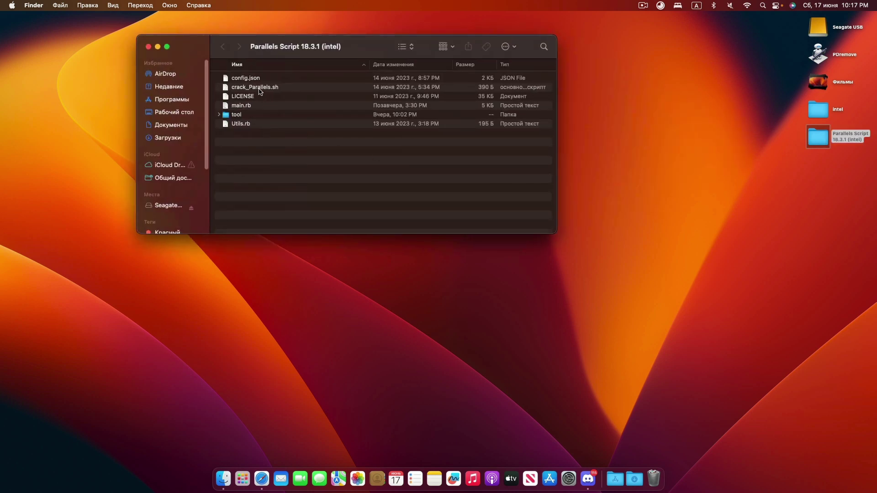
click(259, 88)
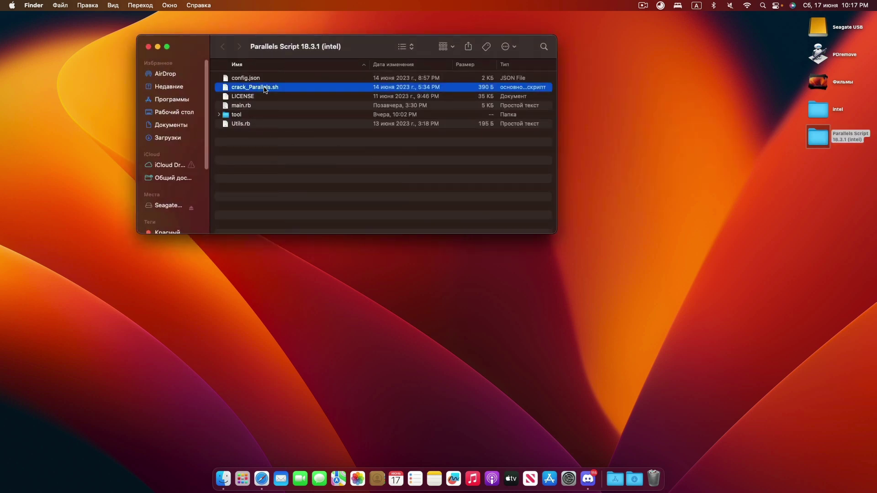
right_click(265, 90)
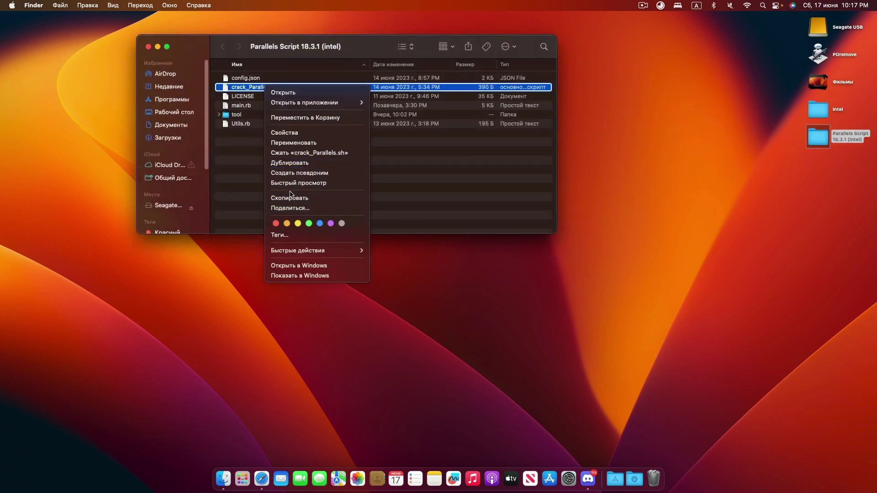
click(294, 138)
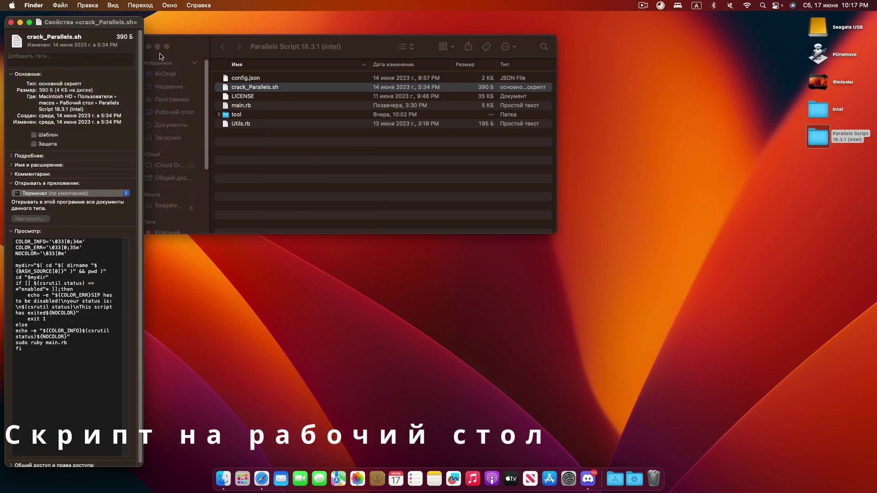
drag(54, 119, 280, 122)
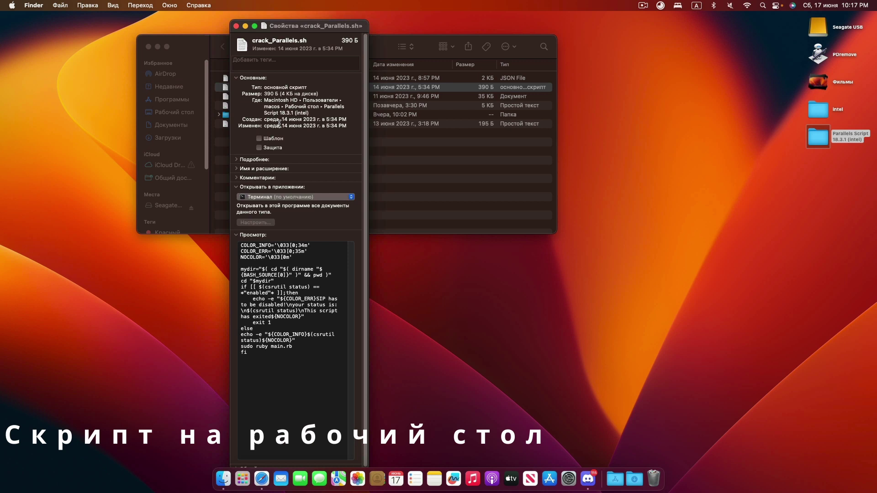
Make Терминал from the Утилиты folder the default application for all .sh documents, confirm the change and close the properties of crack_Parallels.sh.
click(260, 197)
click(257, 247)
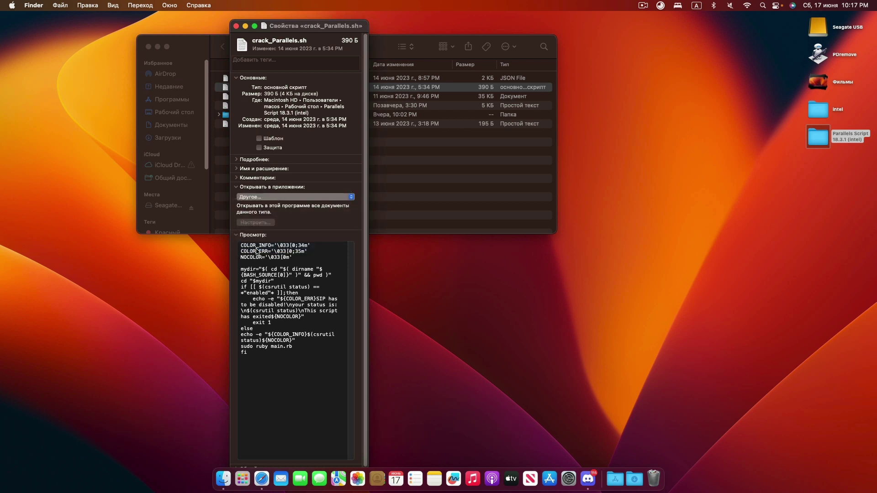
click(338, 300)
click(336, 313)
click(228, 221)
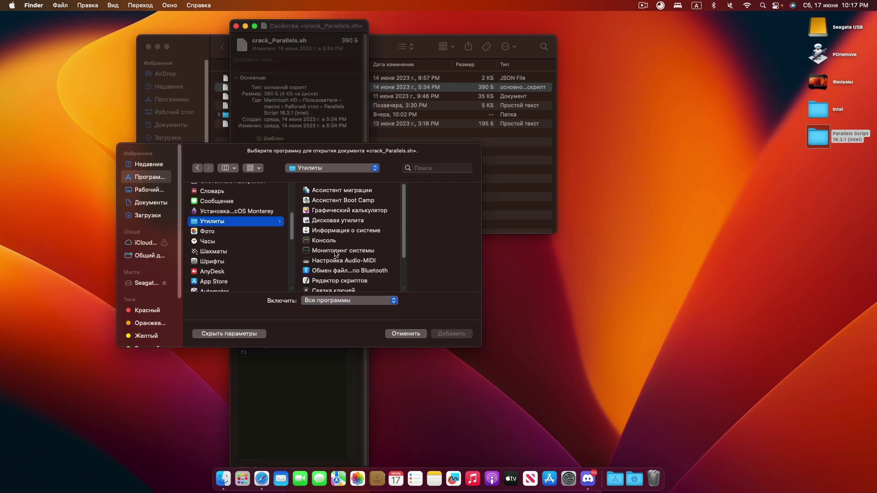
scroll(337, 255, down, 3)
click(347, 280)
key(Return)
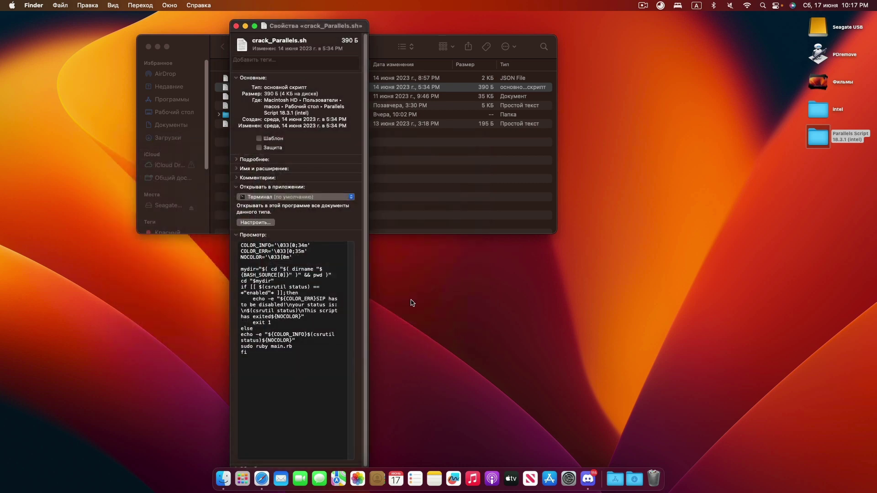
click(263, 223)
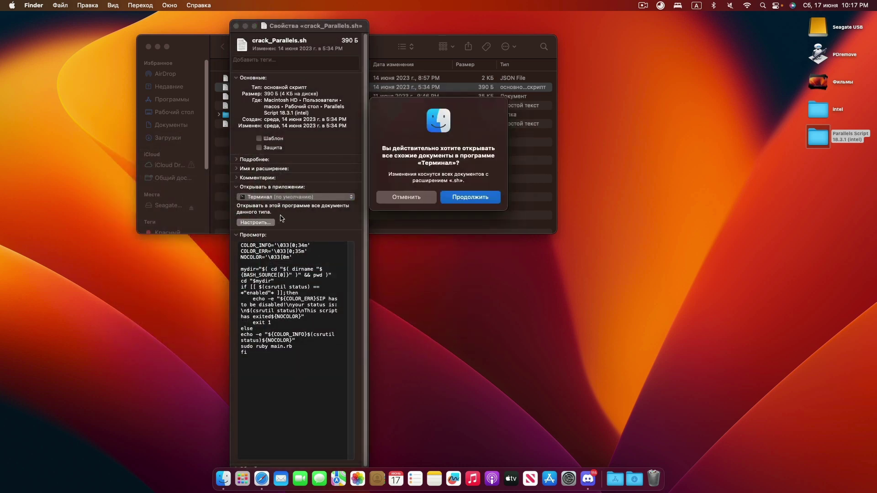
click(459, 199)
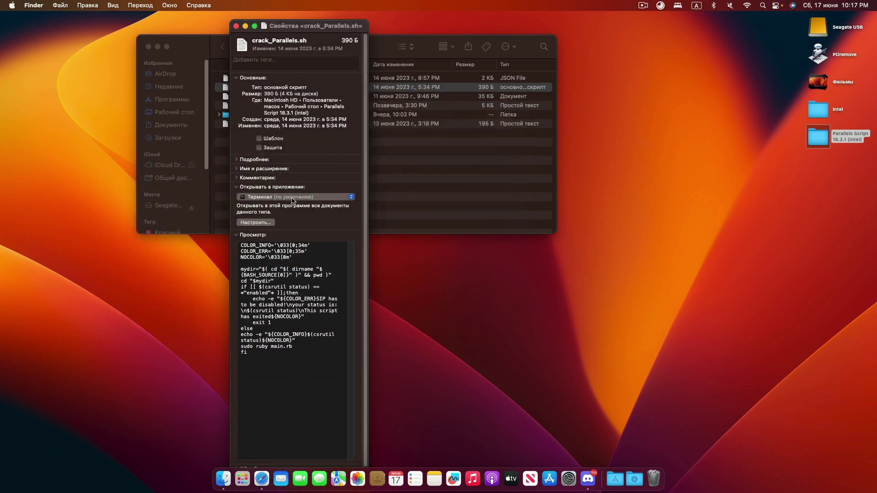
click(236, 26)
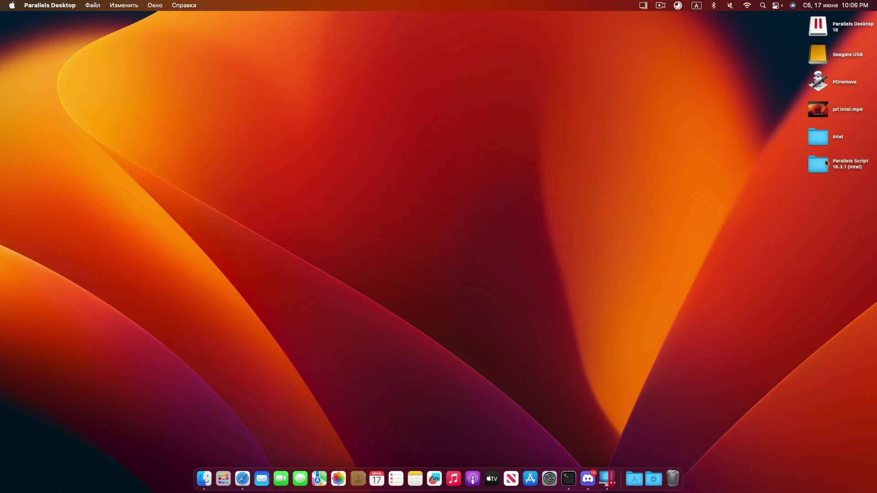
Try to run crack_Parallels.sh from the desktop folder Parallels Script 18.3.1 (intel), authorizing with the account password, and quit Терминал.
double_click(826, 163)
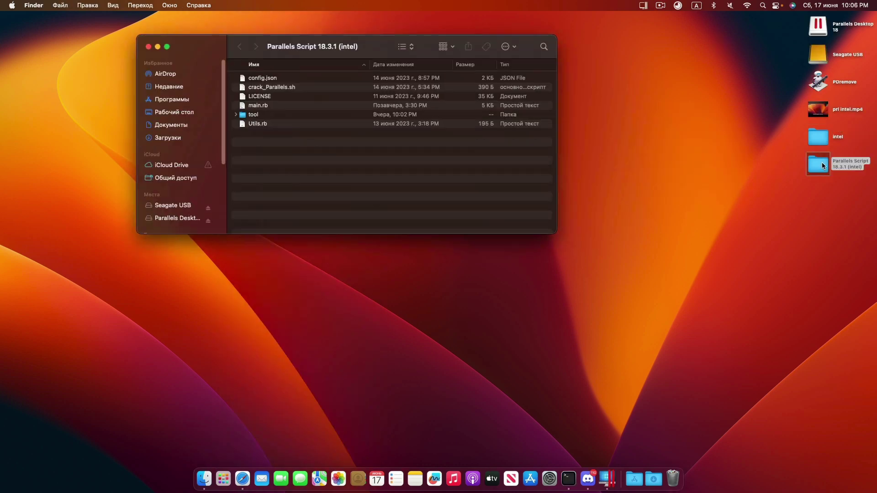
click(277, 89)
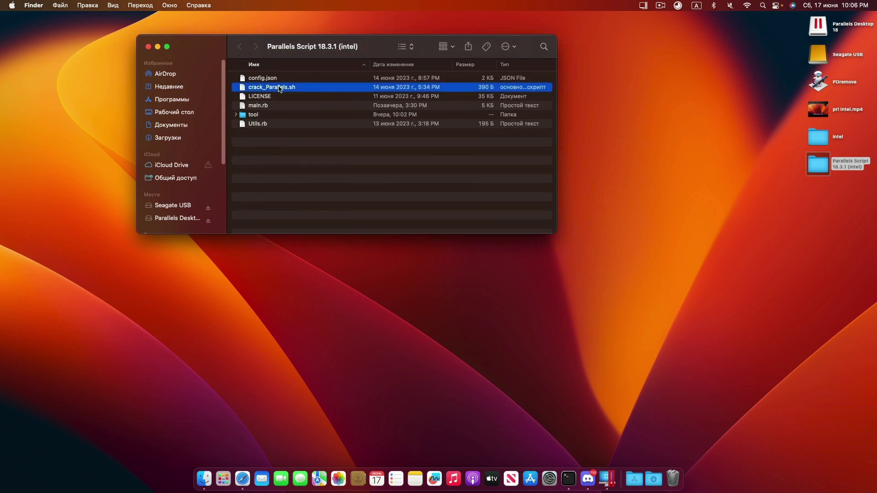
double_click(279, 89)
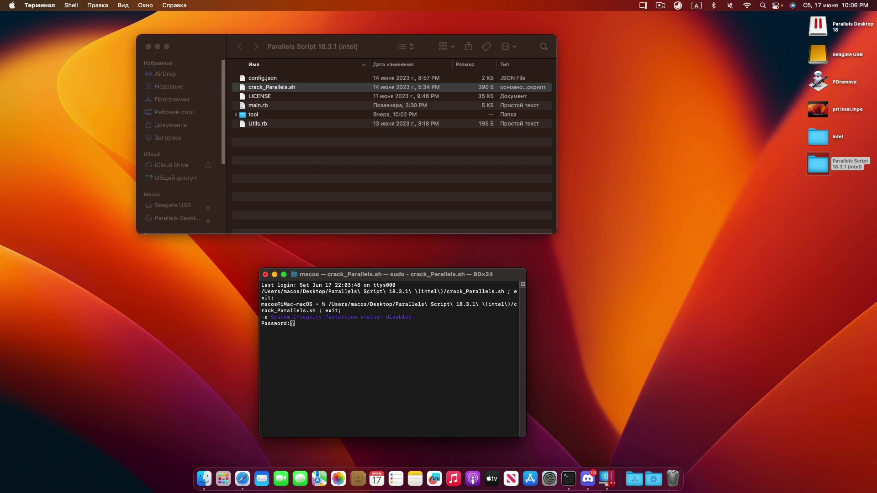
key(Return)
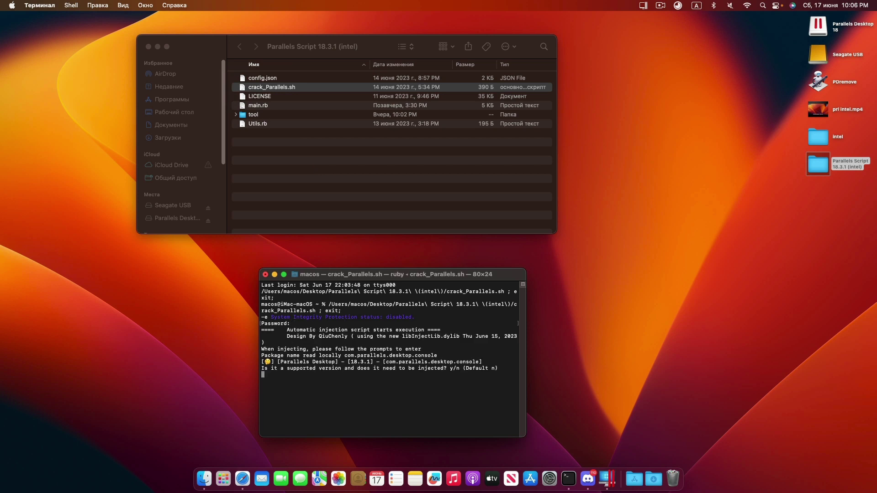
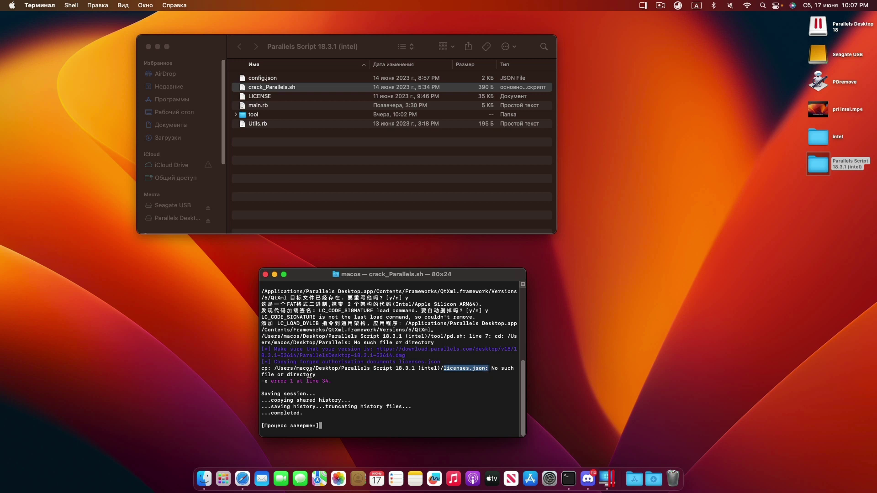
key(cmd+q)
Copy licenses.json from the tool subfolder into the main Parallels Script 18.3.1 (intel) folder and check that both locations contain it.
click(235, 115)
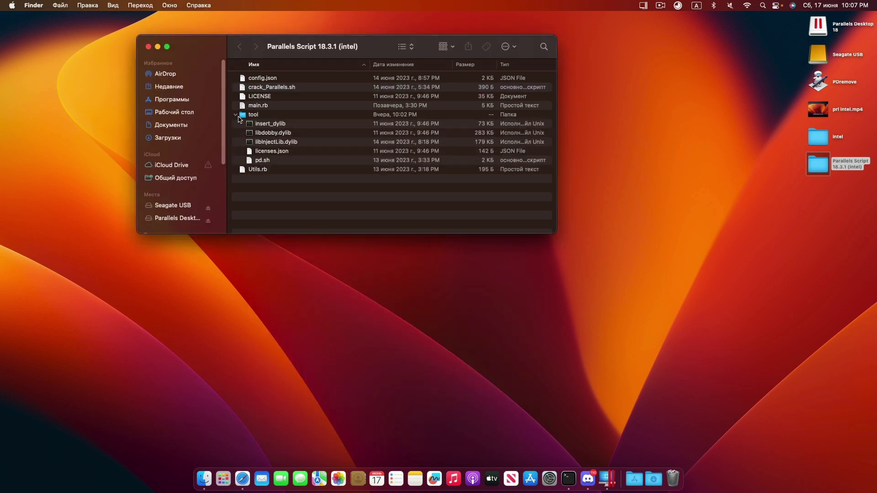
click(269, 152)
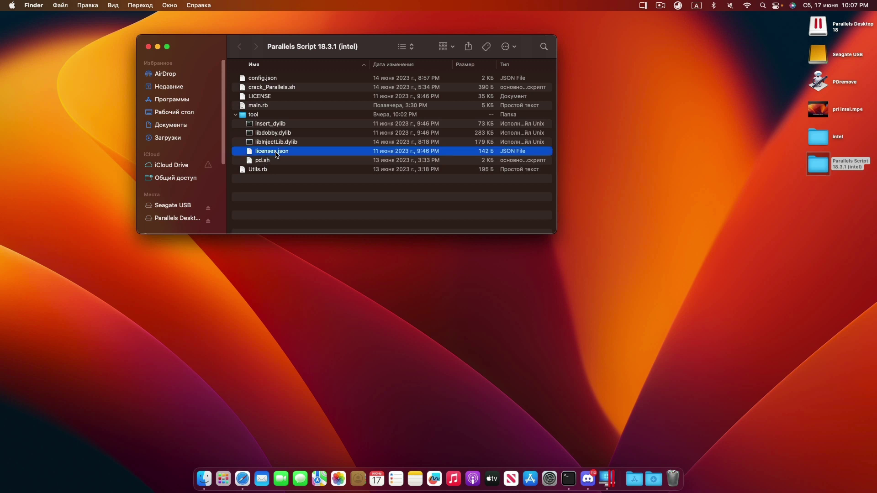
right_click(277, 152)
click(301, 263)
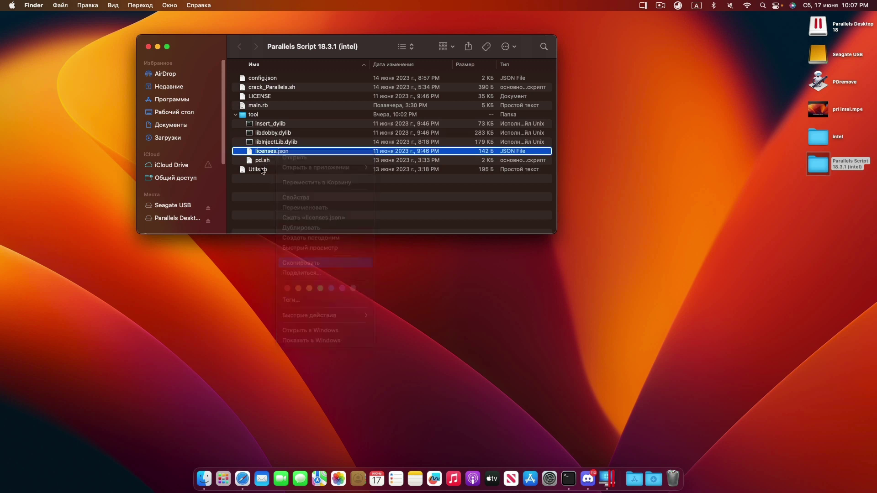
click(236, 115)
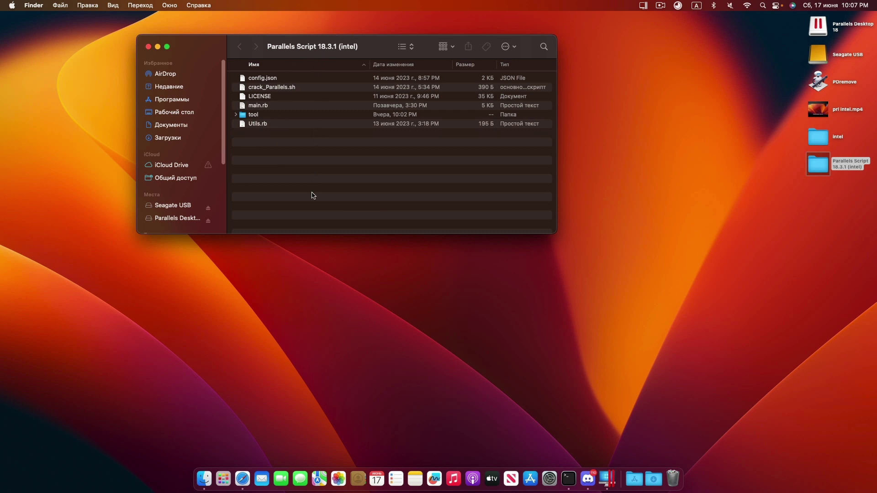
key(super+v)
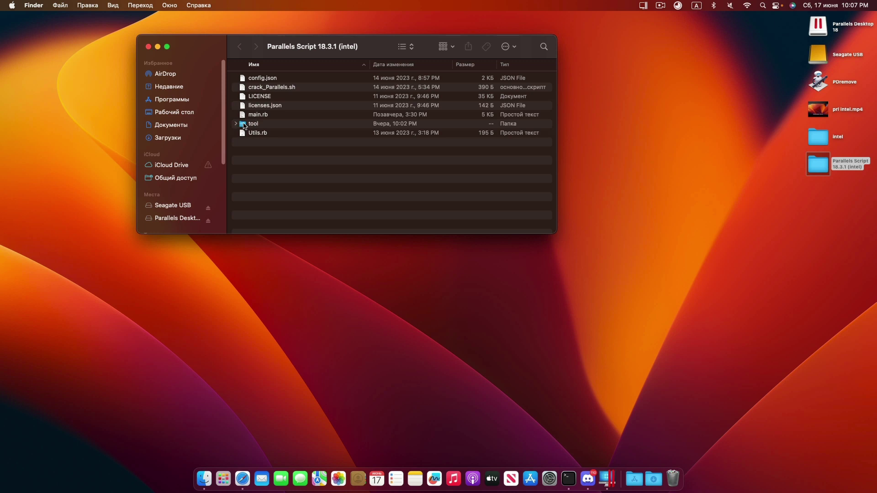
click(256, 109)
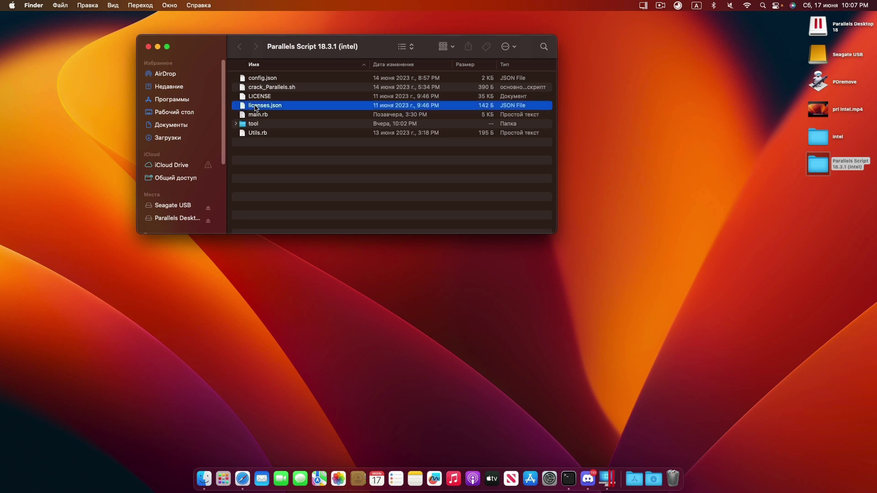
click(236, 124)
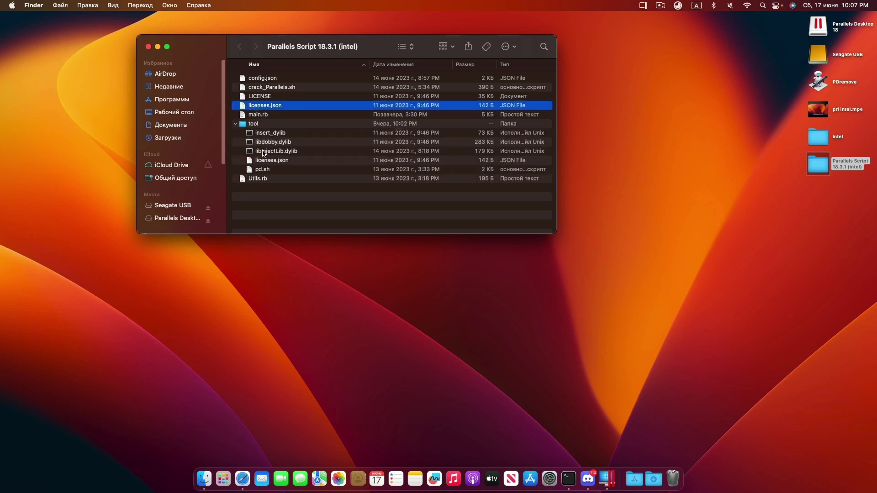
click(235, 125)
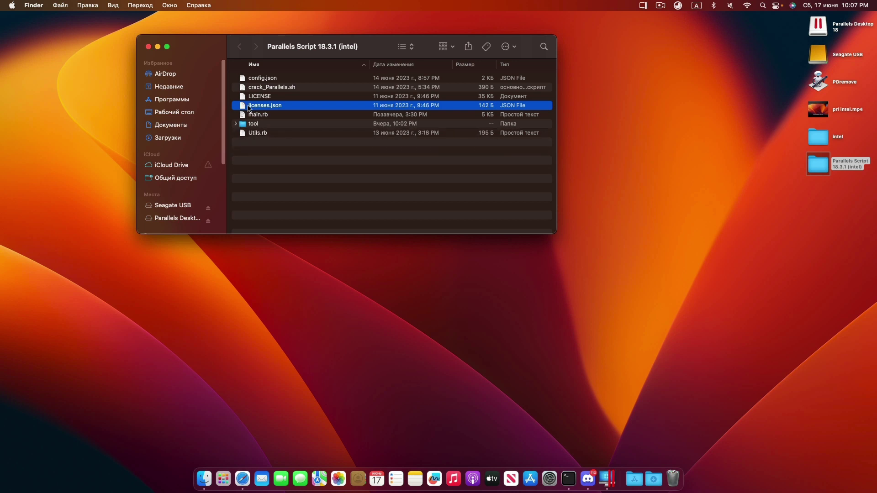
Run crack_Parallels.sh again, authorize with the account password, answer y to the injection question and n to backing up the existing injection file.
click(265, 89)
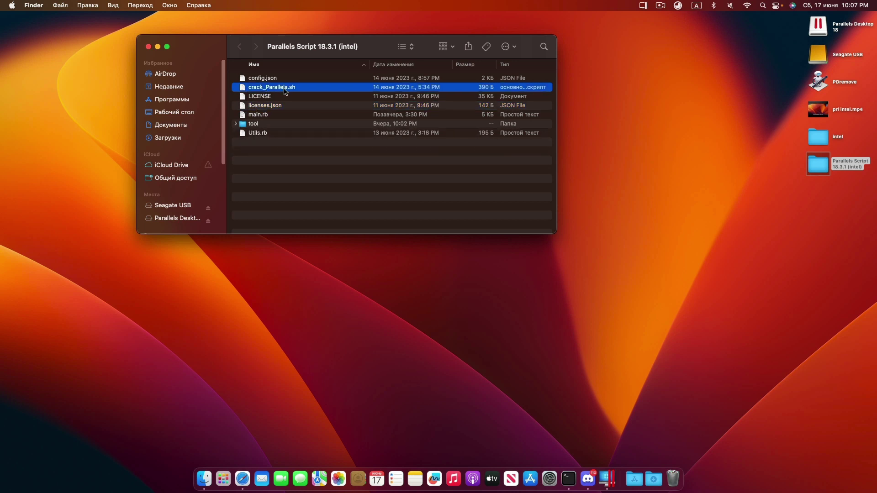
right_click(285, 89)
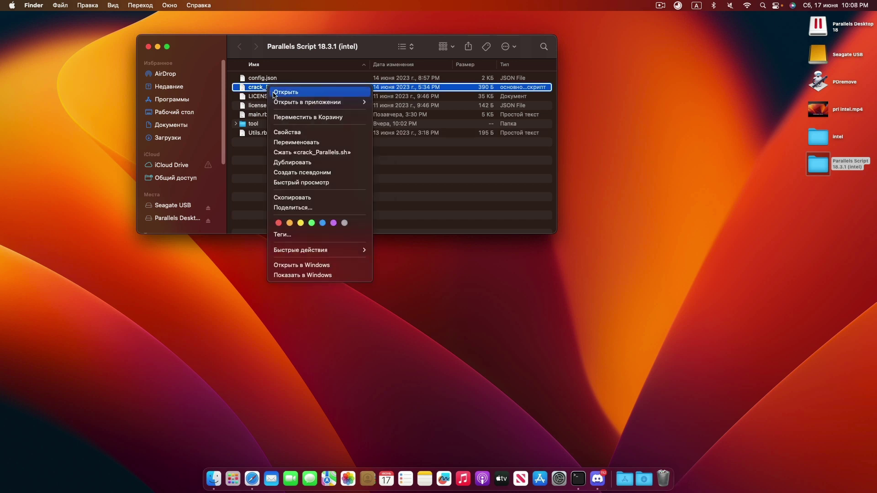
click(274, 94)
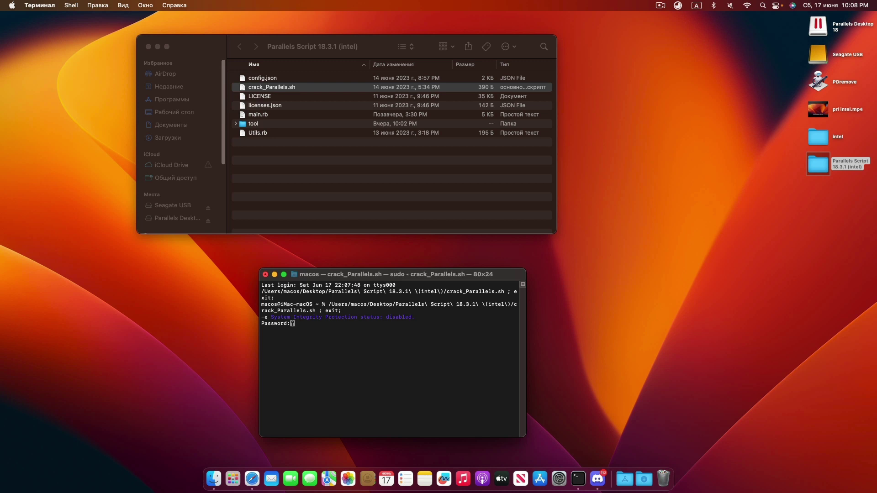
key(Return)
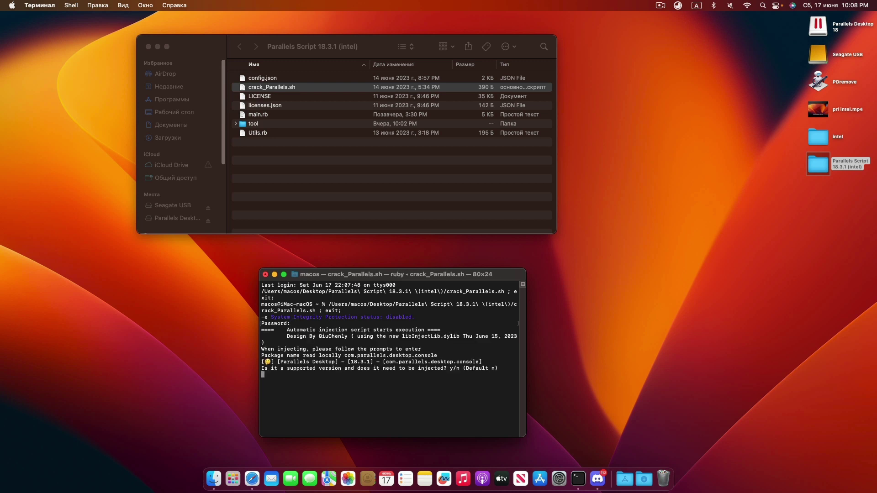
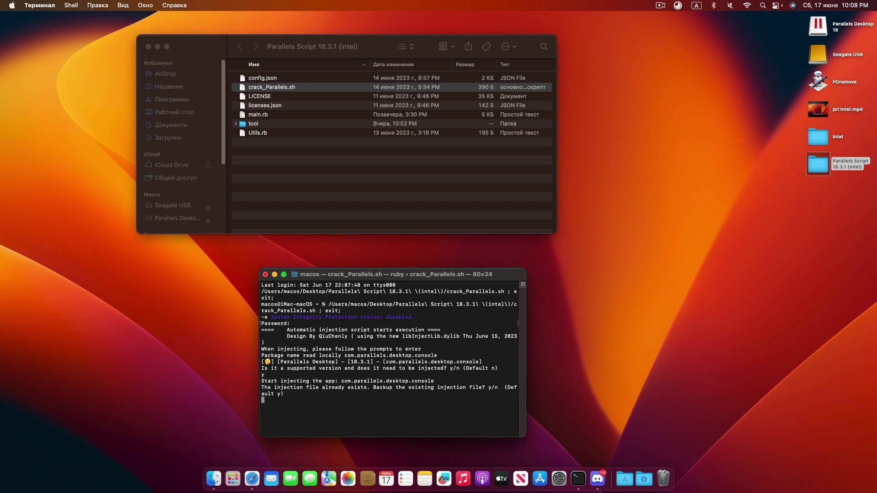
text(n)
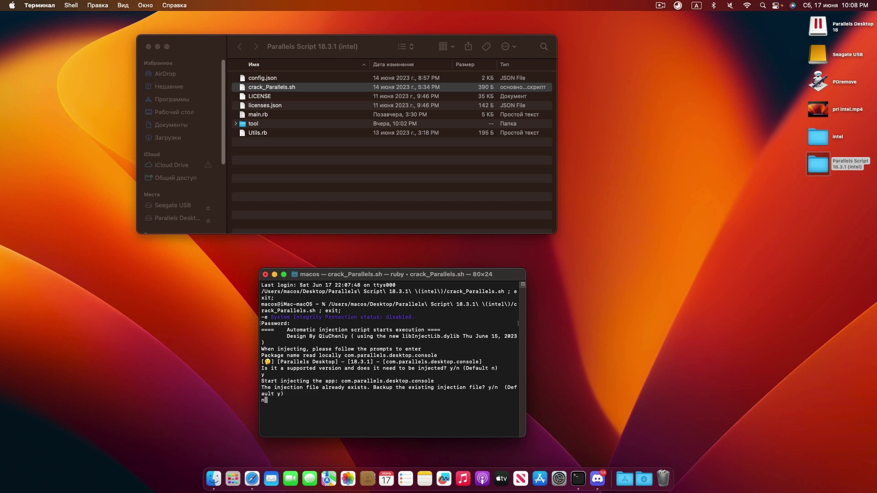
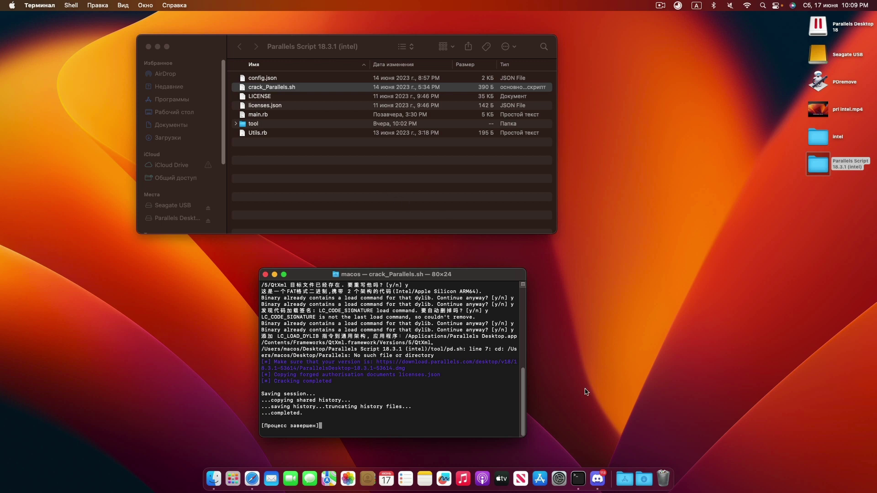
Launch Parallels Desktop and examine its version information and the active licence under Мои лицензии.
click(229, 479)
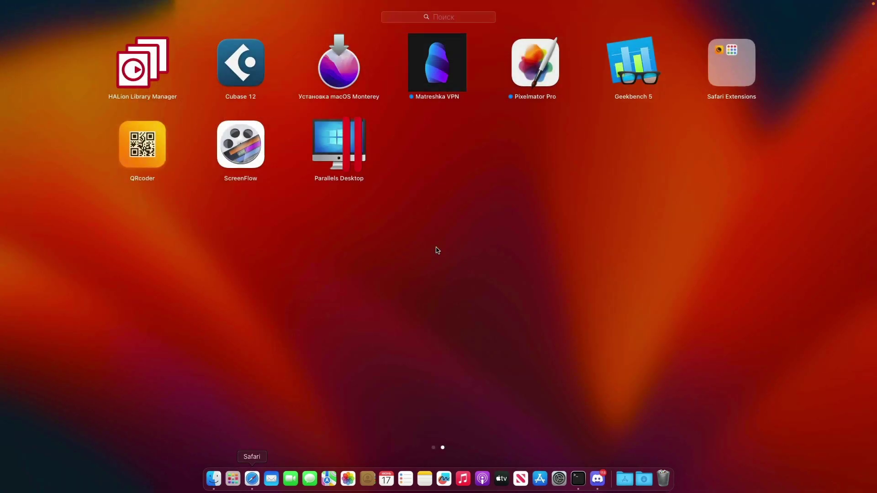
click(351, 145)
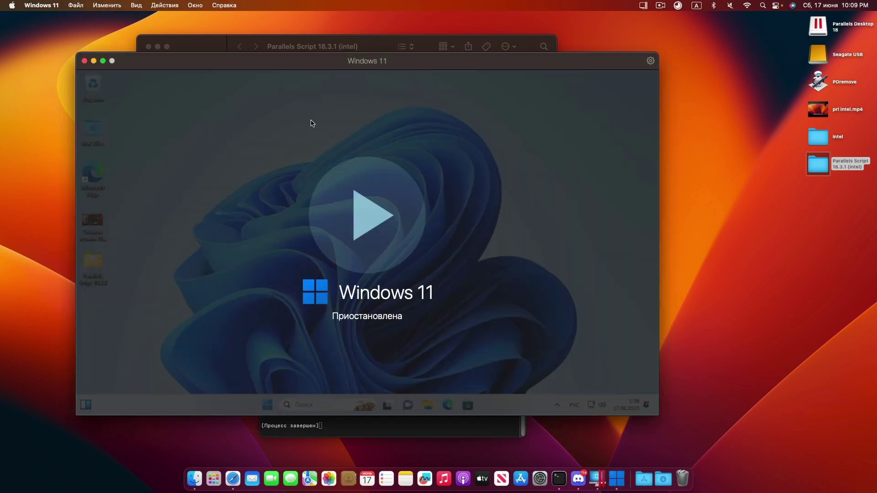
click(645, 5)
click(669, 135)
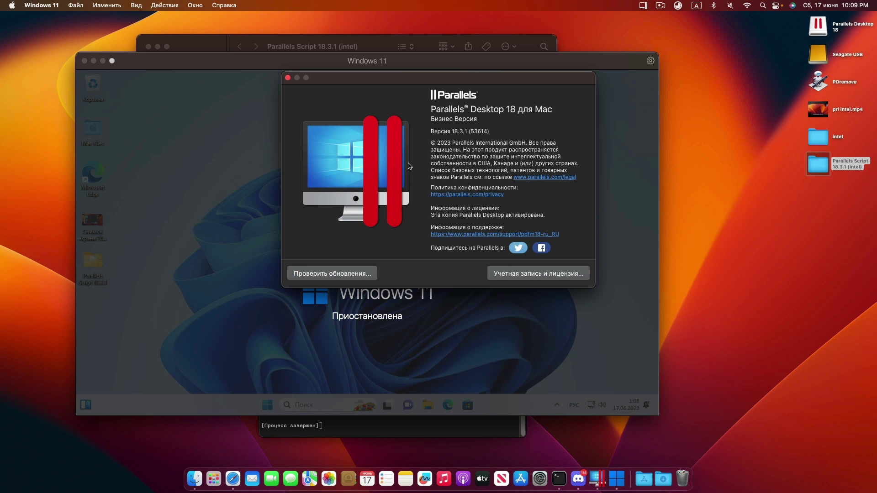
click(498, 273)
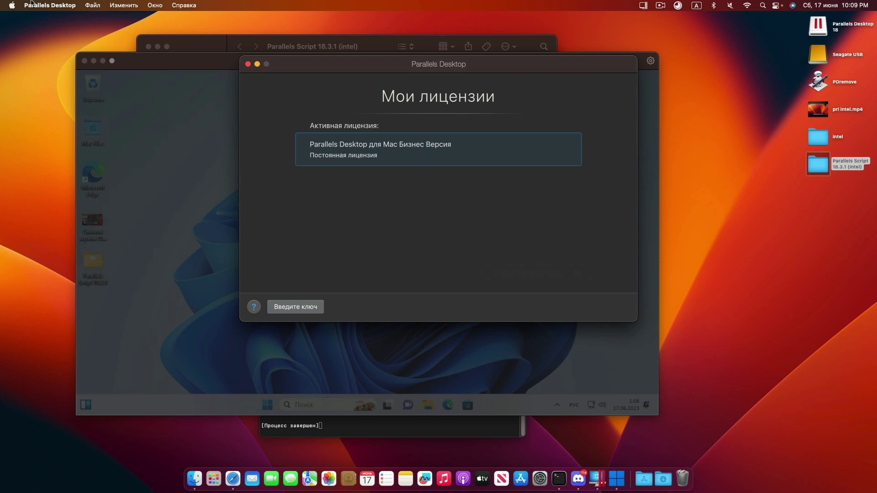
Show the Mac's system information and arrange it beside the Parallels version and licence windows so all three can be read together.
click(12, 5)
click(27, 16)
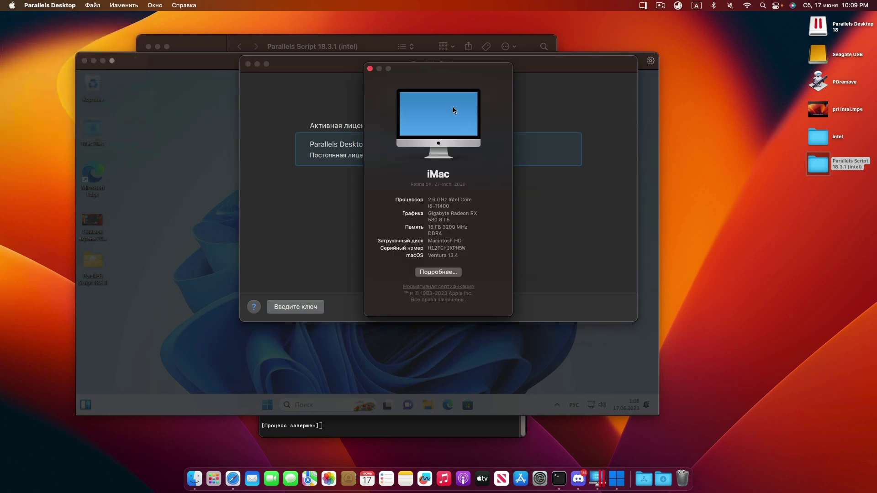
drag(455, 110, 730, 122)
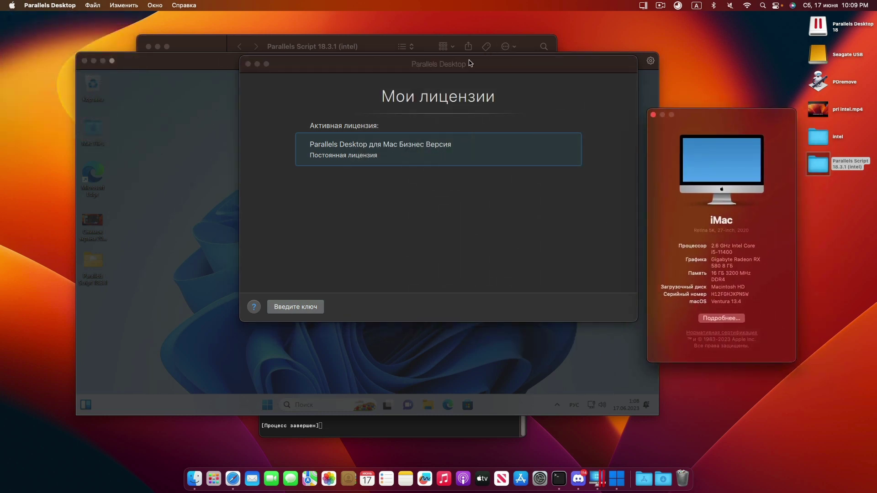
drag(470, 64, 465, 194)
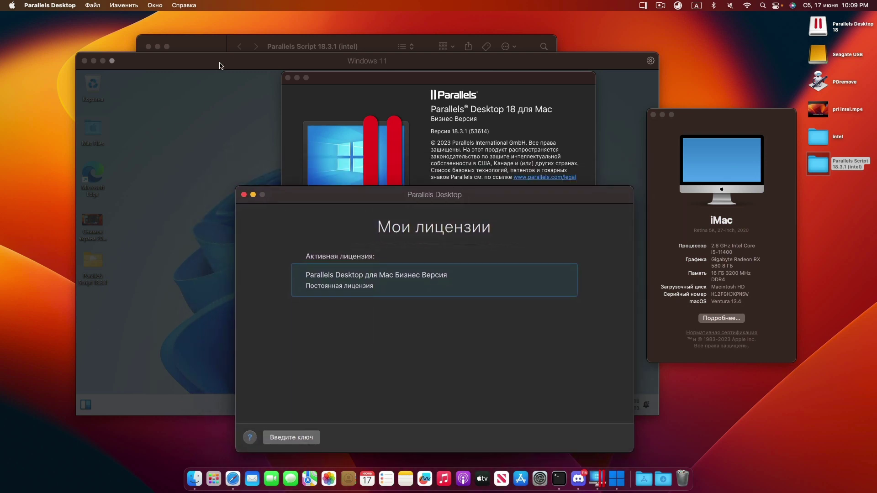